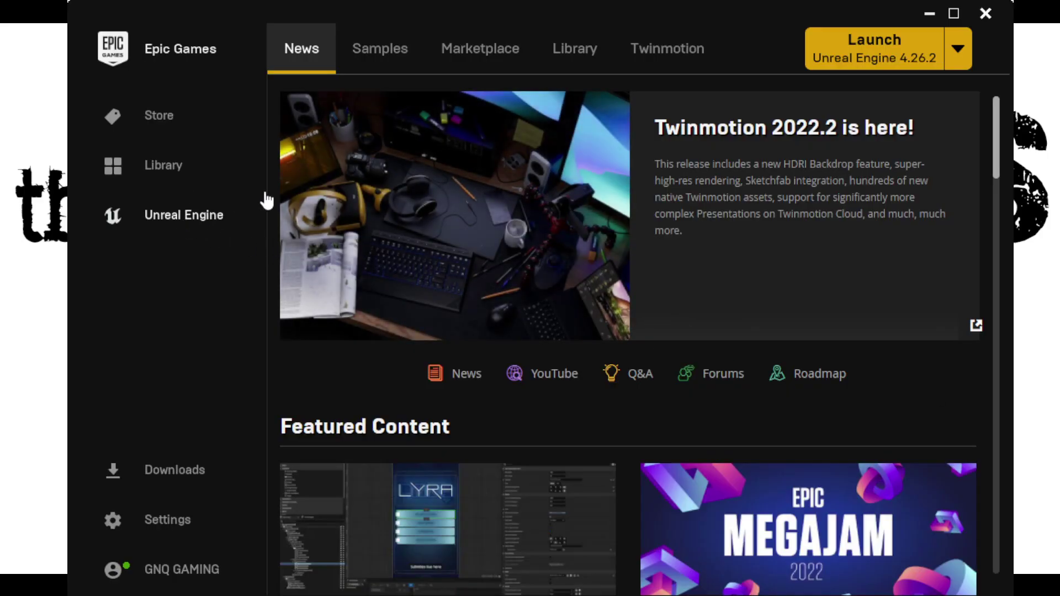
Step: Review the installed Unreal Engine versions in the Launcher Library, including the 4.27.2 version list
click(564, 62)
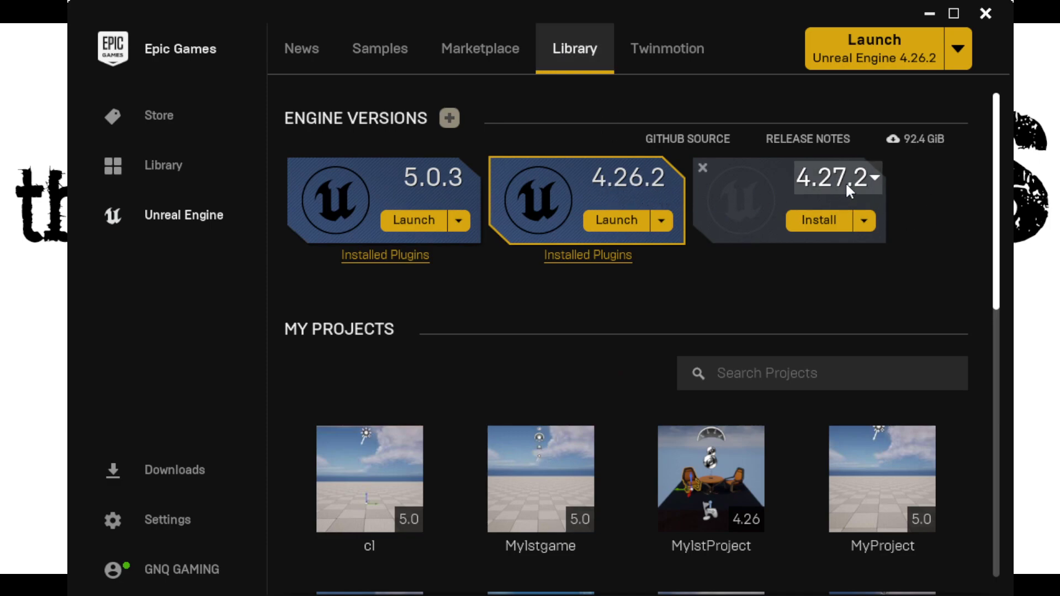
click(875, 177)
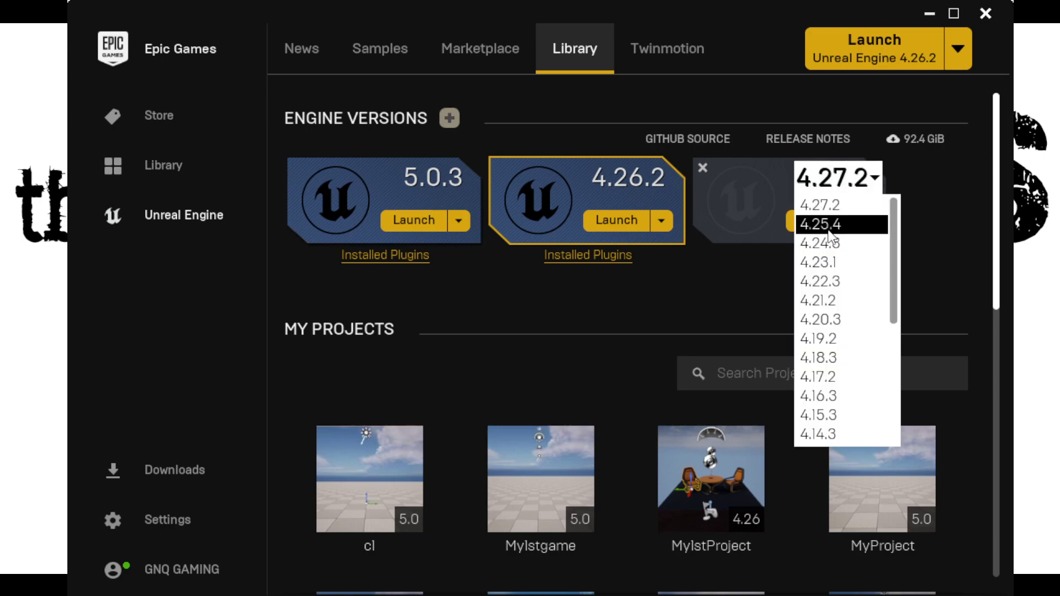
click(960, 252)
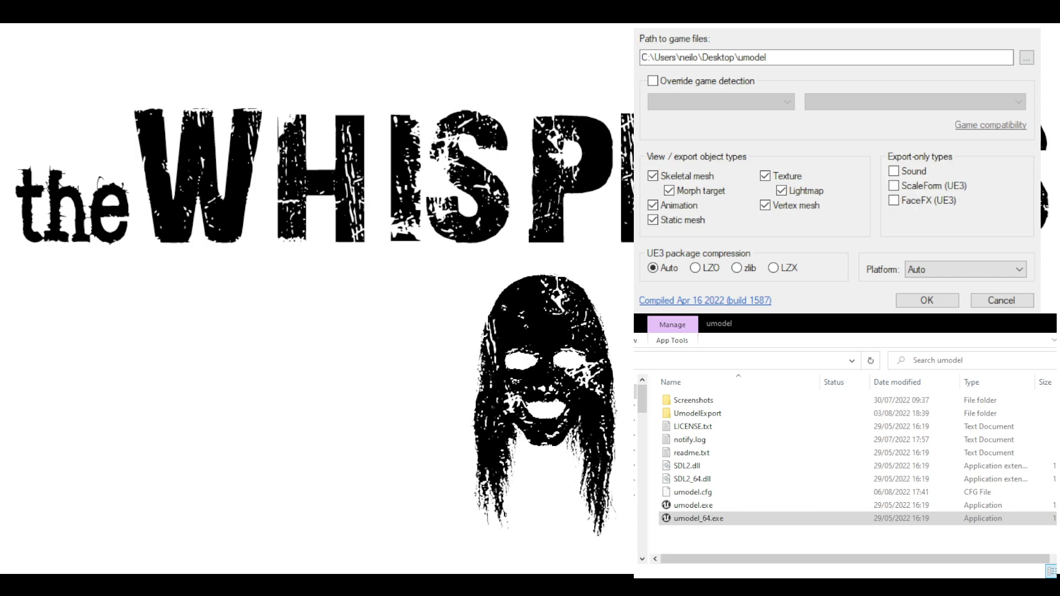
Step: Browse Explorer to the TWD\Content\Paks folder and copy its full path
key(alt+Tab)
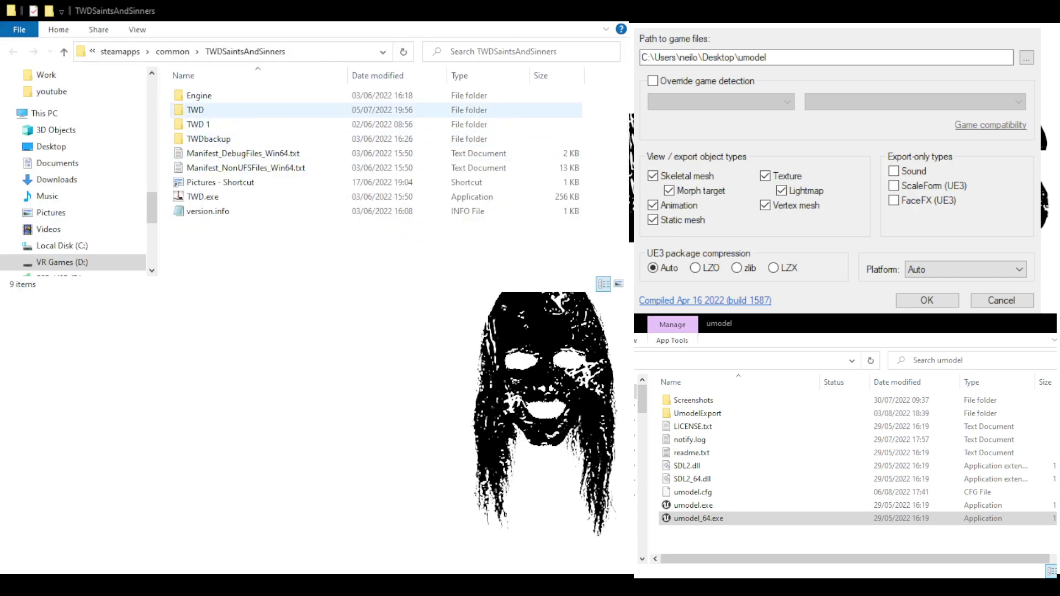
double_click(207, 111)
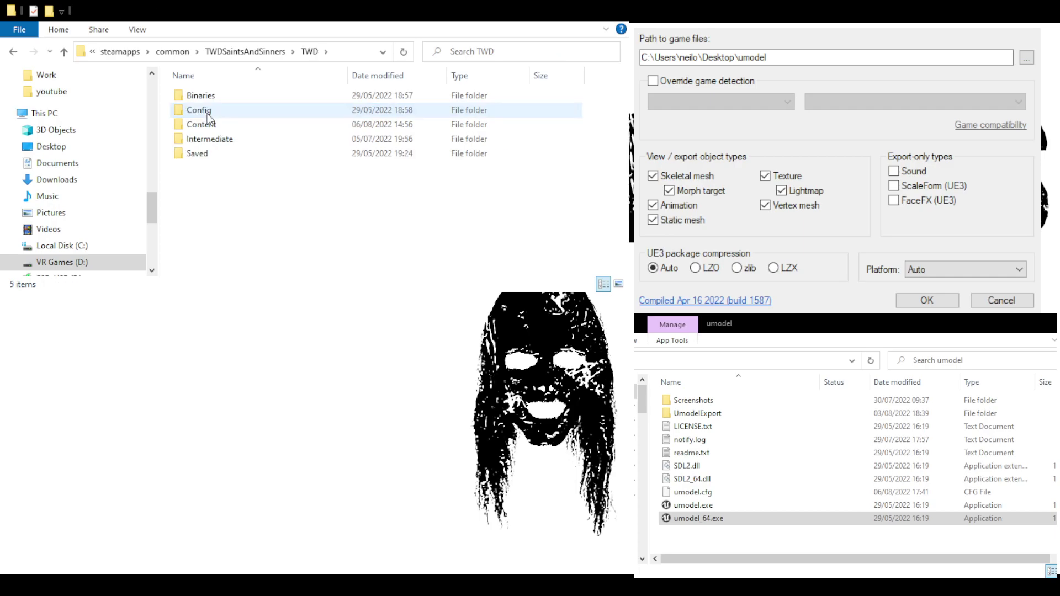
double_click(204, 125)
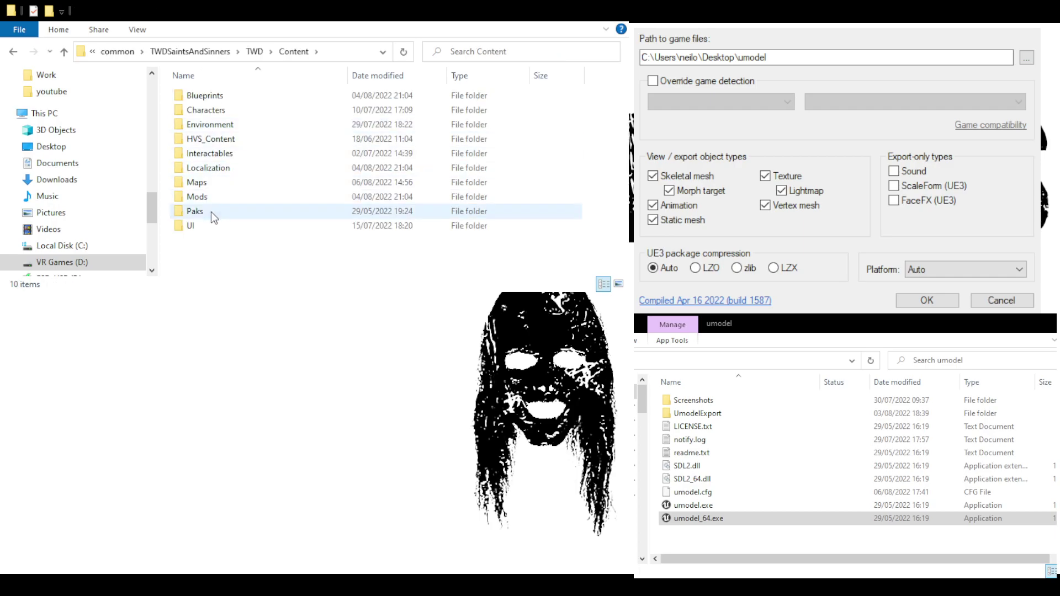
double_click(195, 212)
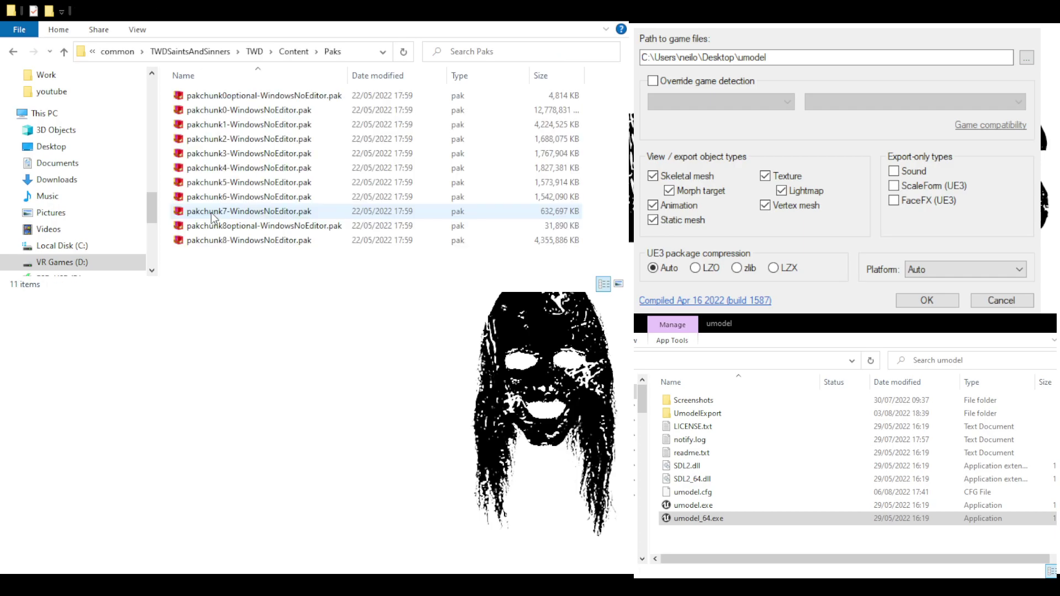
click(367, 54)
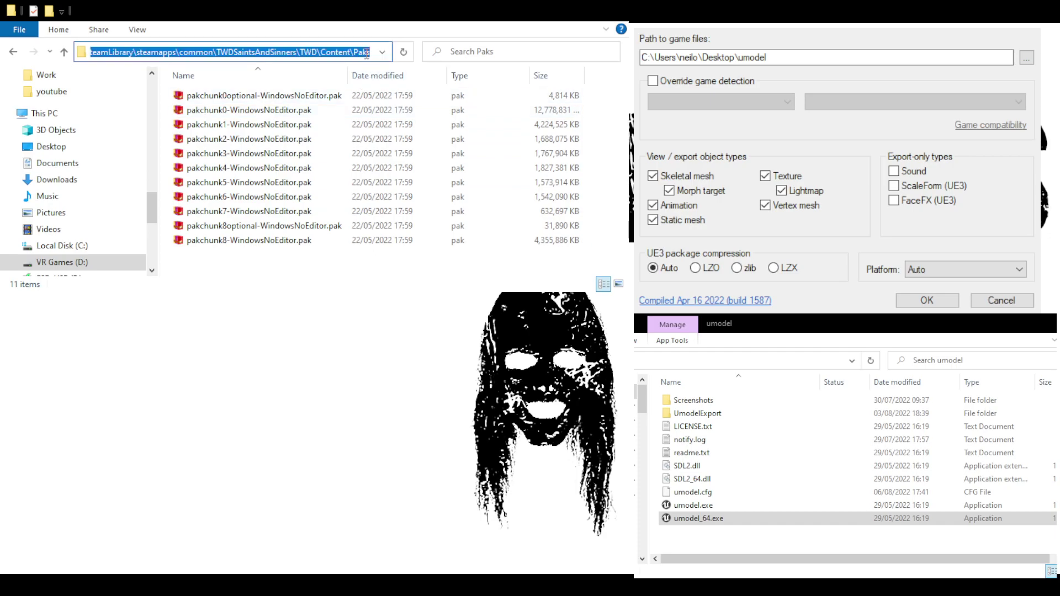
Step: Paste the Paks path into Path to game files and accept the startup settings
click(788, 57)
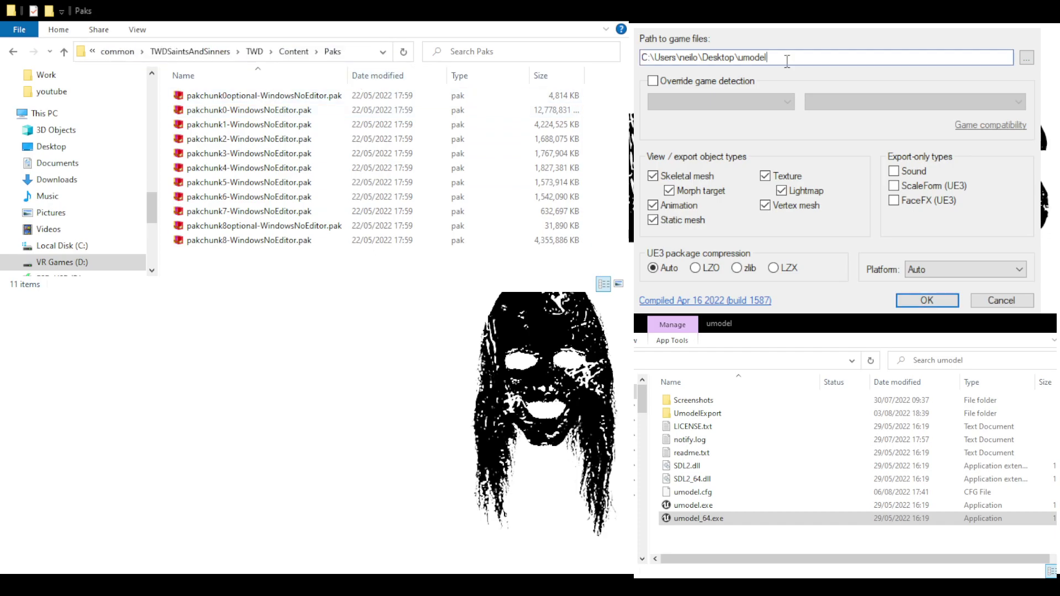
key(ctrl+a)
text(D:\SteamLibrary\steamapps\common\TWDSaintsAndSinners\TWD\Content\Paks)
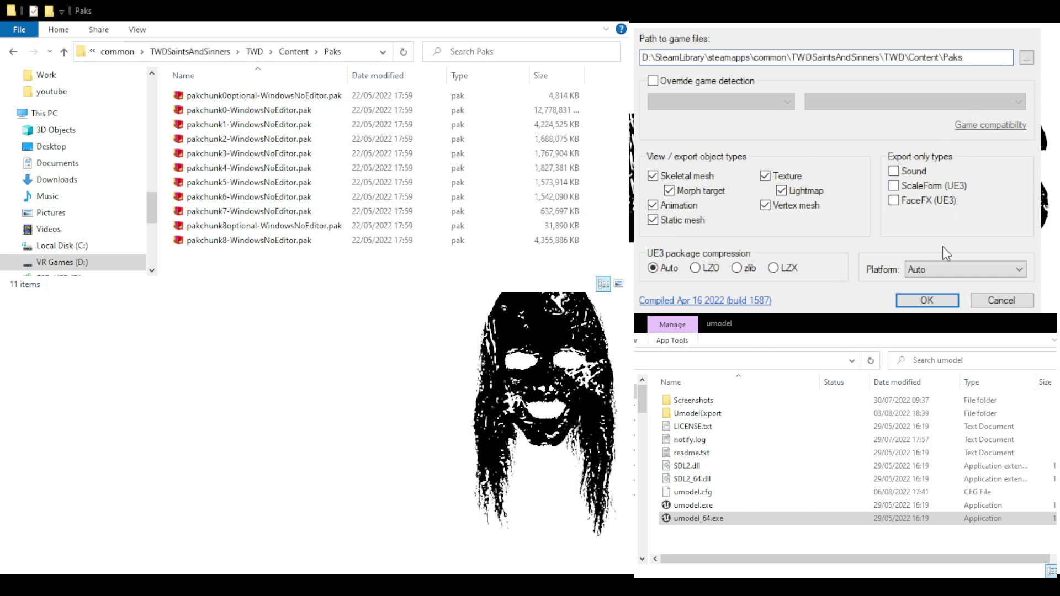
click(927, 300)
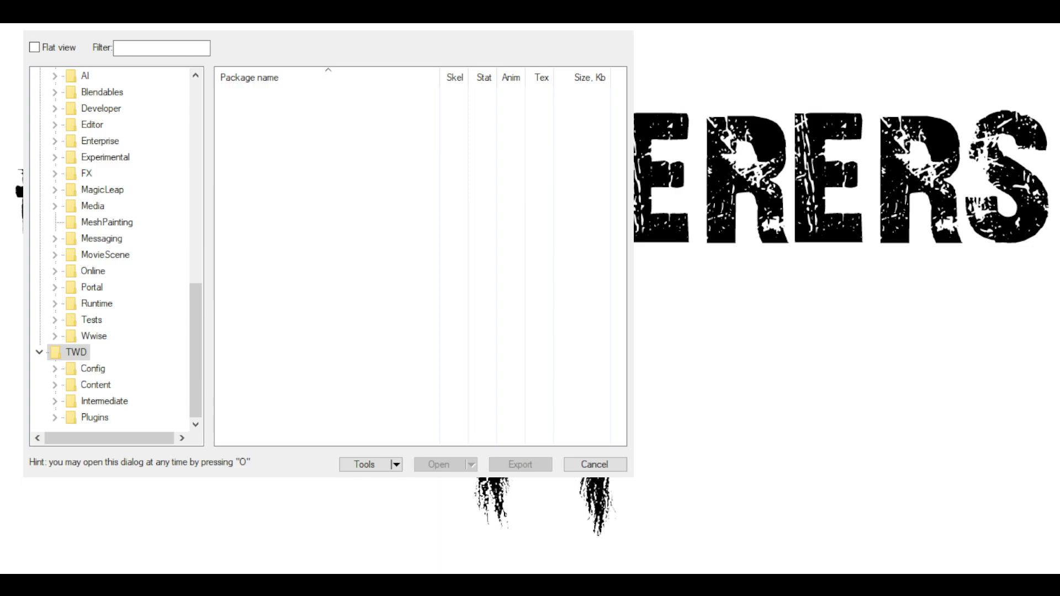
Step: Expand Content > Interactables > Weapons in the package tree and show the Beretta_M9 folder's packages
click(57, 386)
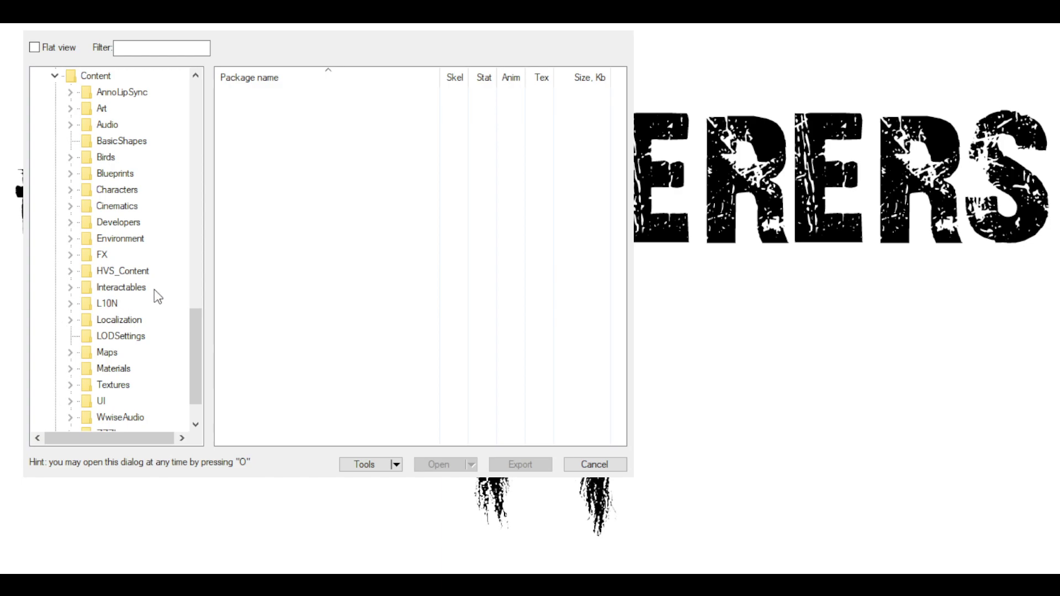
click(136, 288)
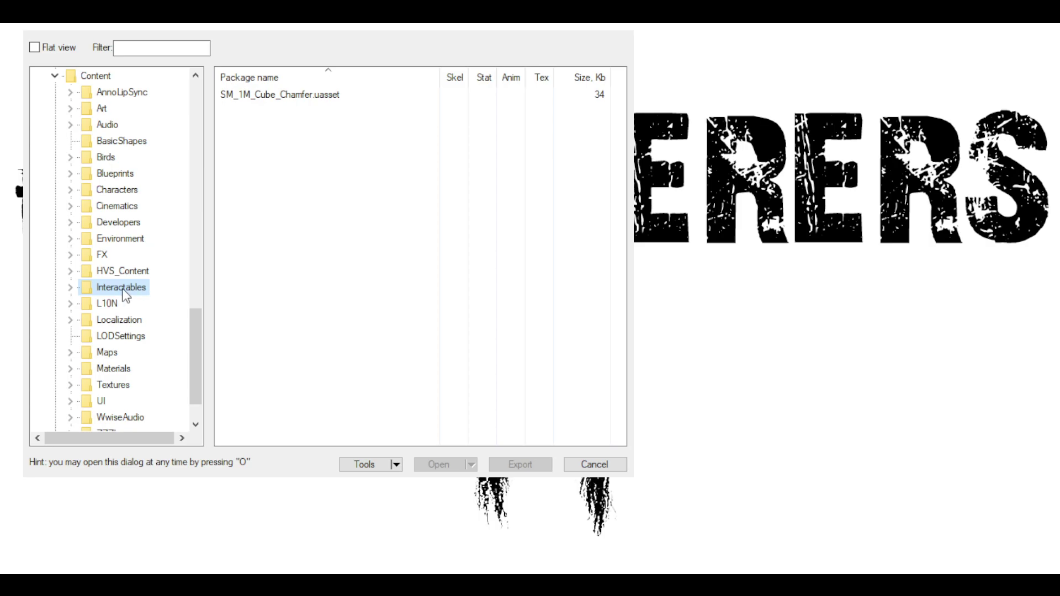
click(70, 289)
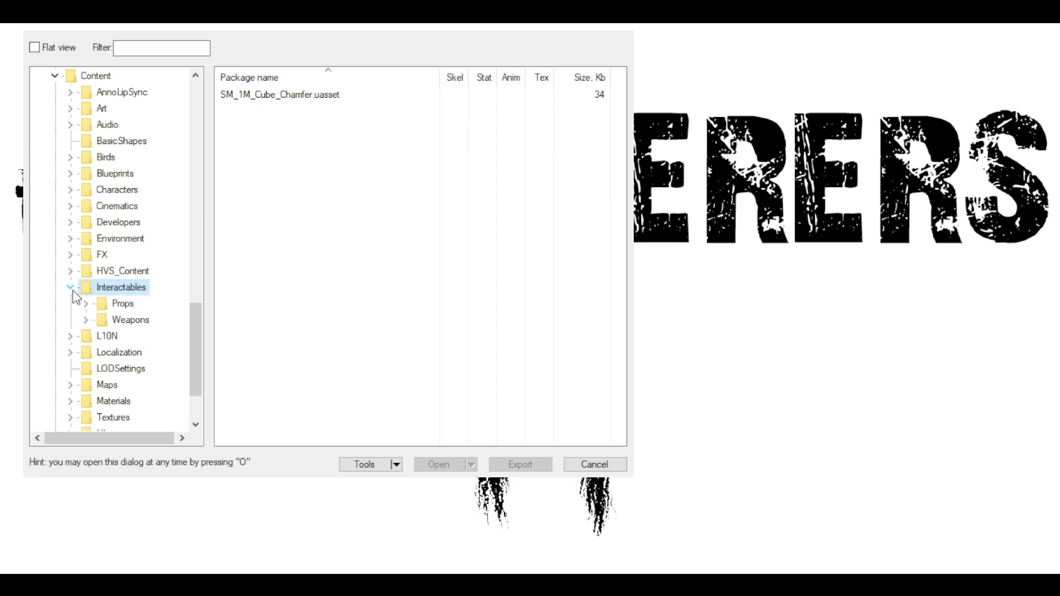
click(86, 320)
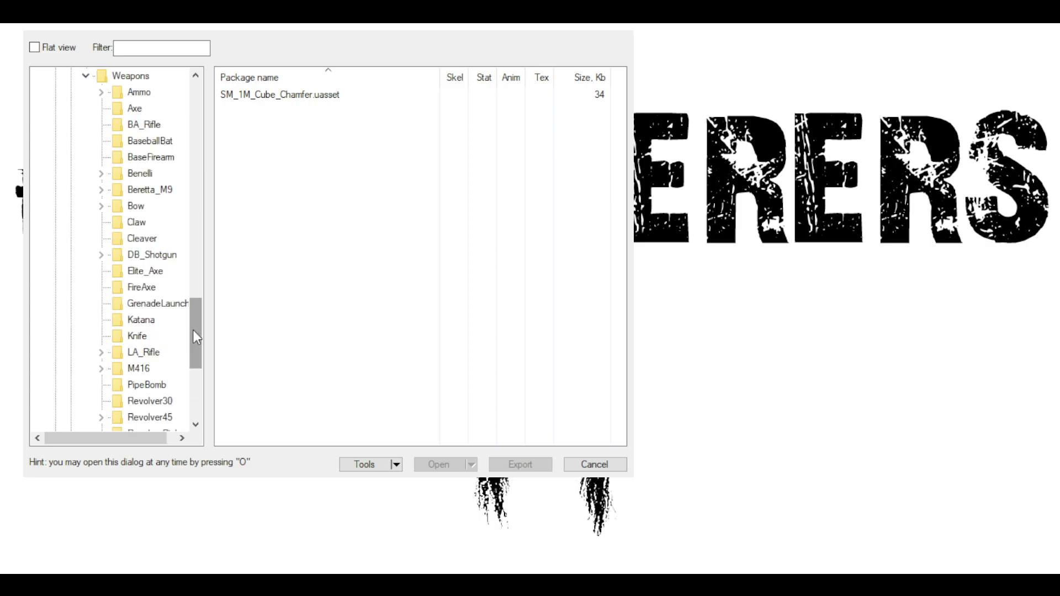
drag(193, 330, 196, 283)
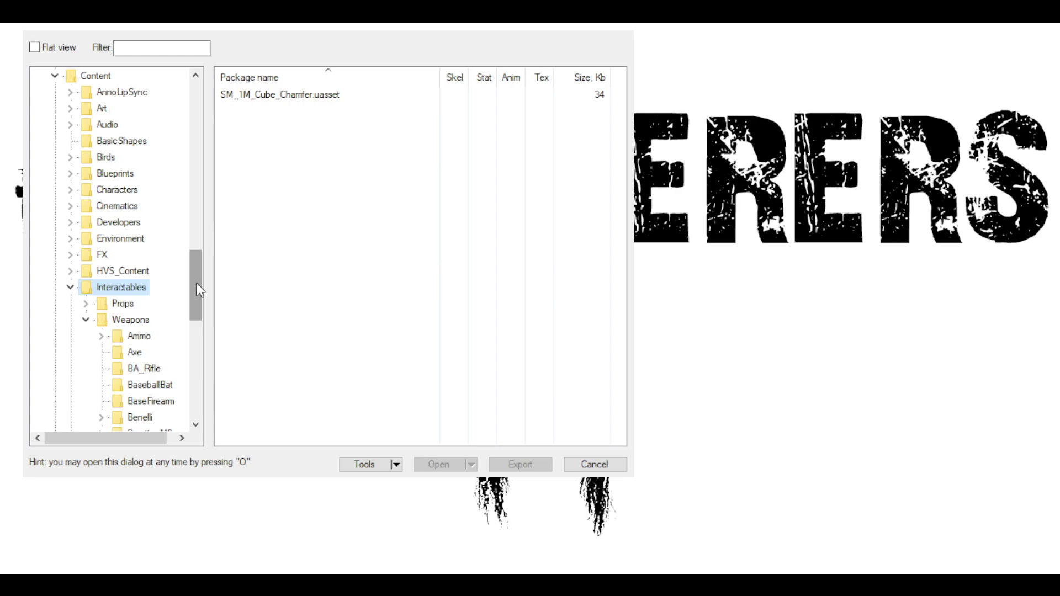
drag(197, 283, 199, 305)
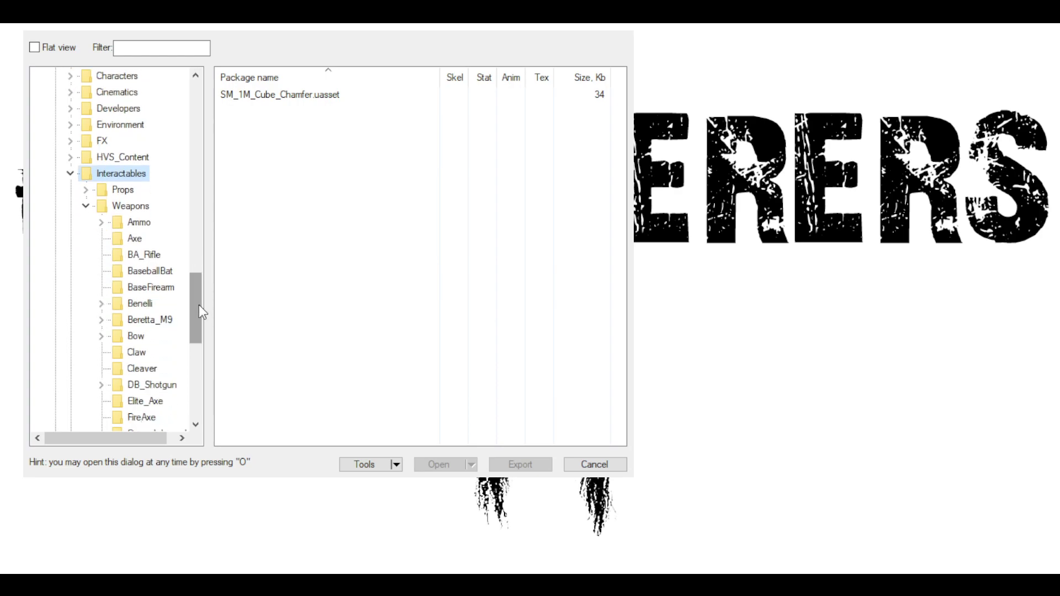
click(139, 321)
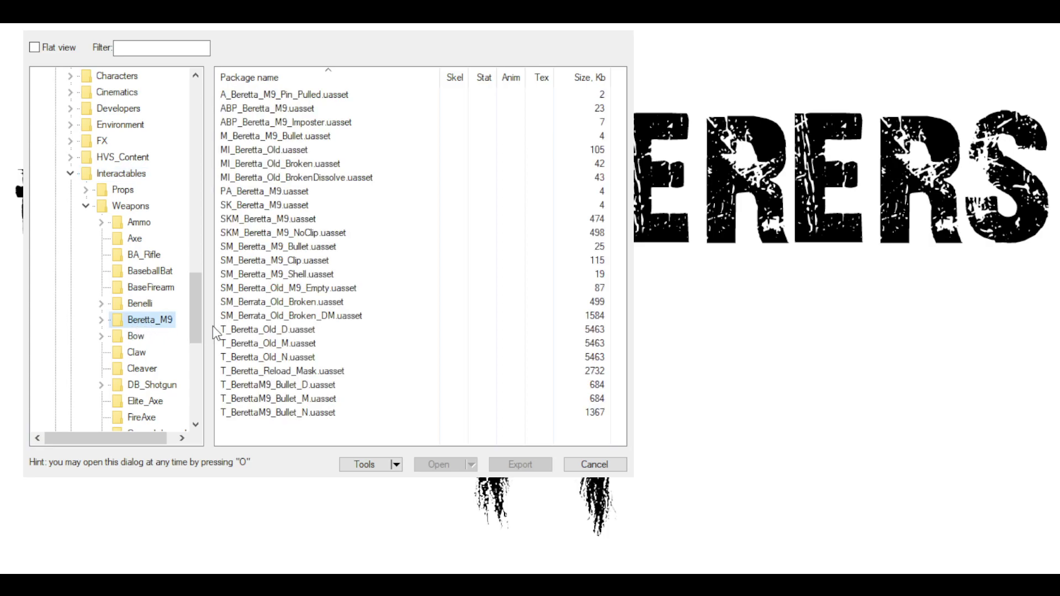
Step: Select the T_Beretta_Old and T_BerettaM9_Bullet texture packages (D, M, N)
click(291, 329)
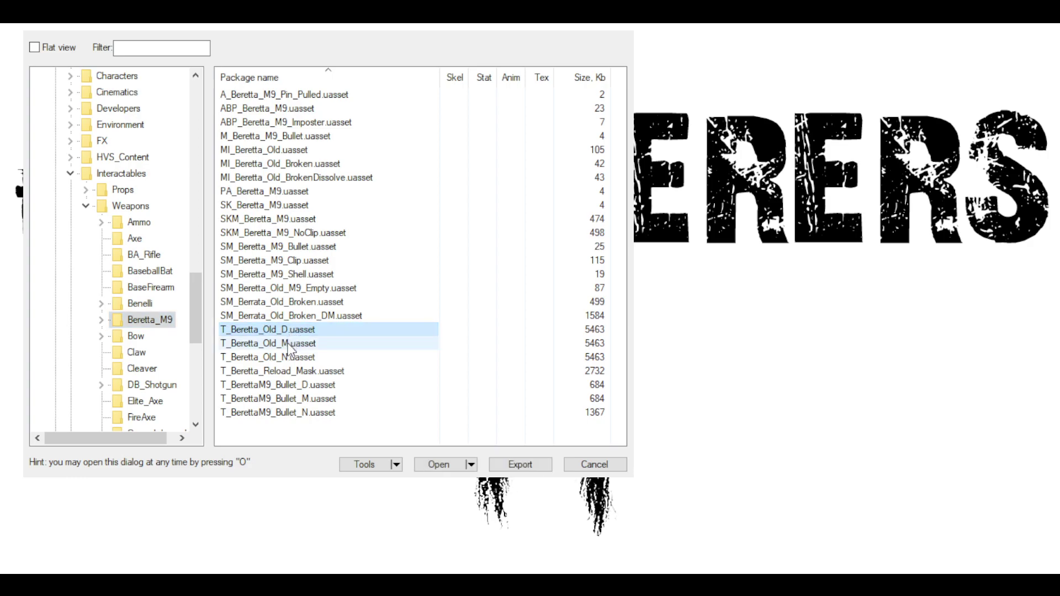
shift+click(291, 343)
shift+click(293, 358)
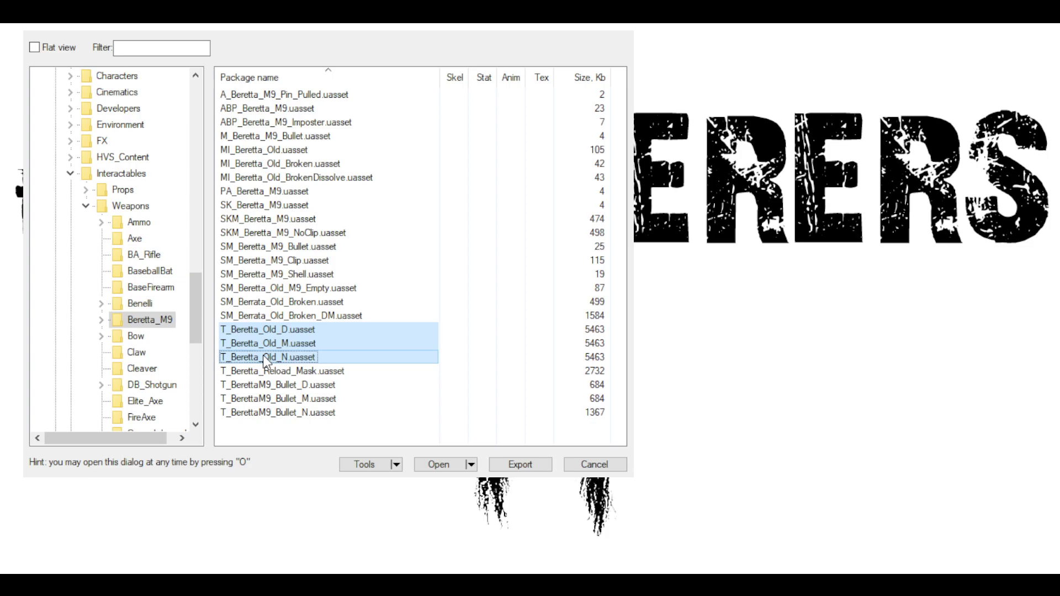
click(261, 385)
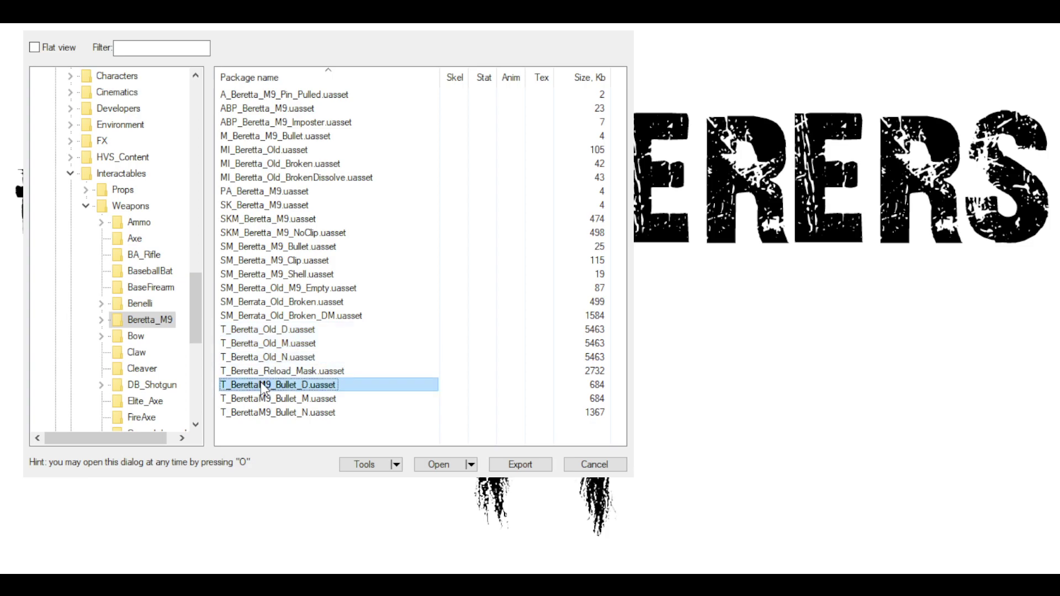
shift+click(263, 398)
shift+click(264, 413)
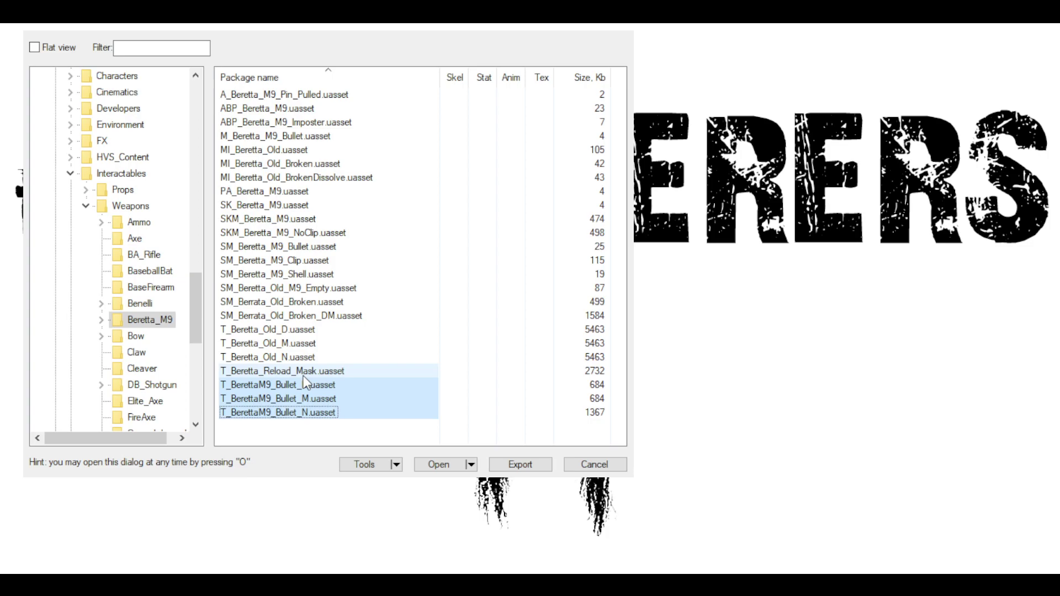
Step: Select the SM_Berrata_Old_Broken mesh packages, then open T_Beretta_Old_D.uasset
click(255, 318)
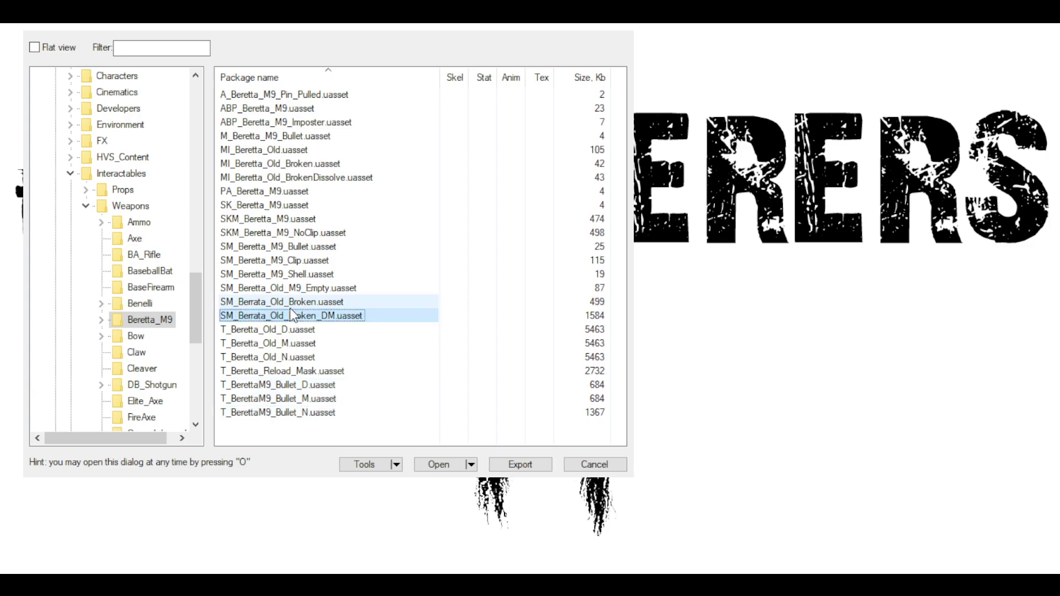
click(257, 288)
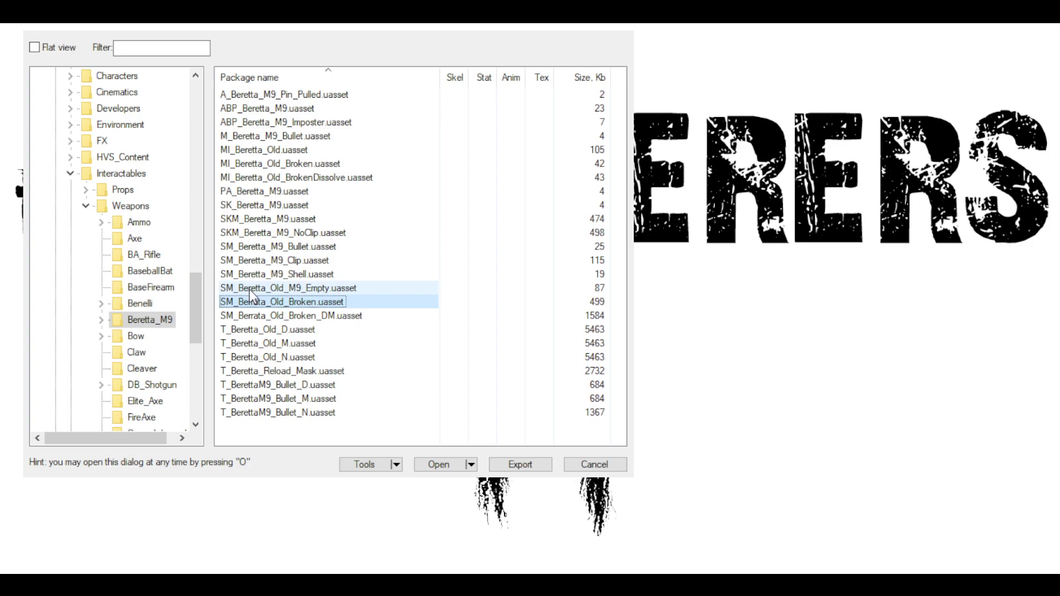
click(260, 330)
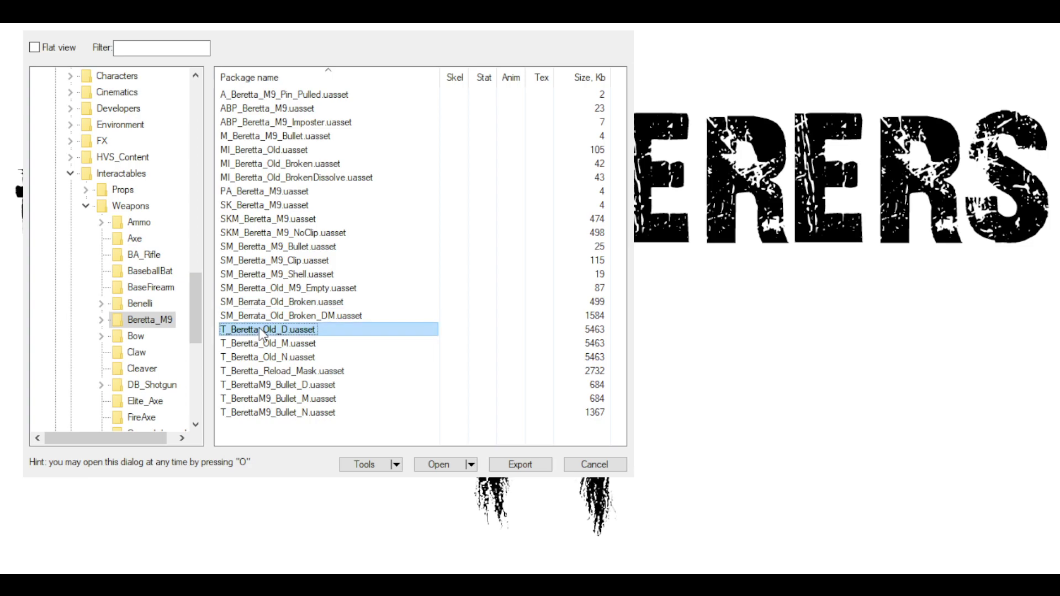
double_click(259, 327)
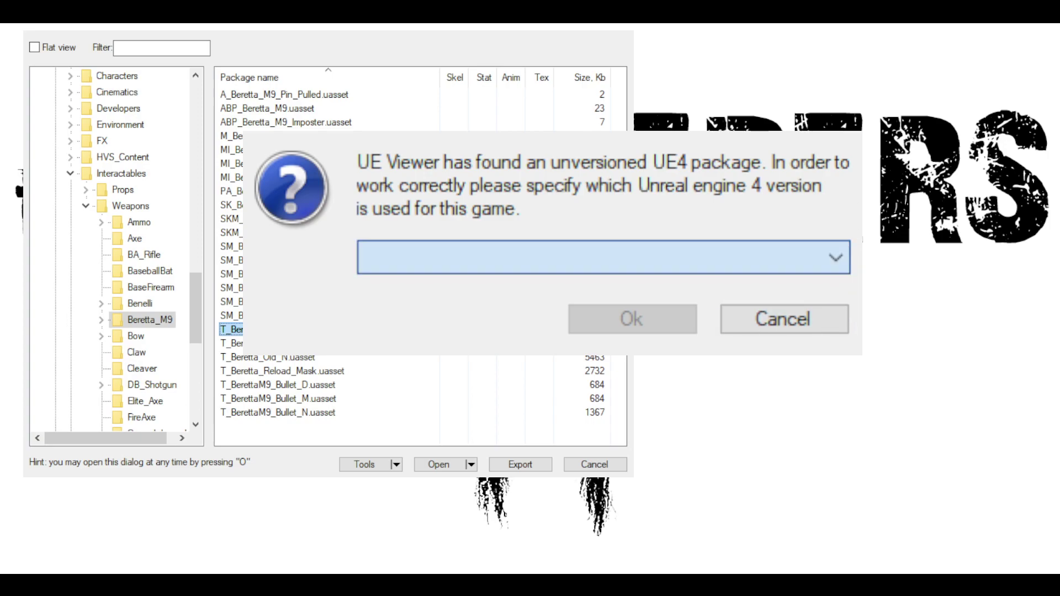
Step: Set the engine version to 4.26, then export T_Beretta_Old_D as uncompressed TGA to umodelExport
key(Down)
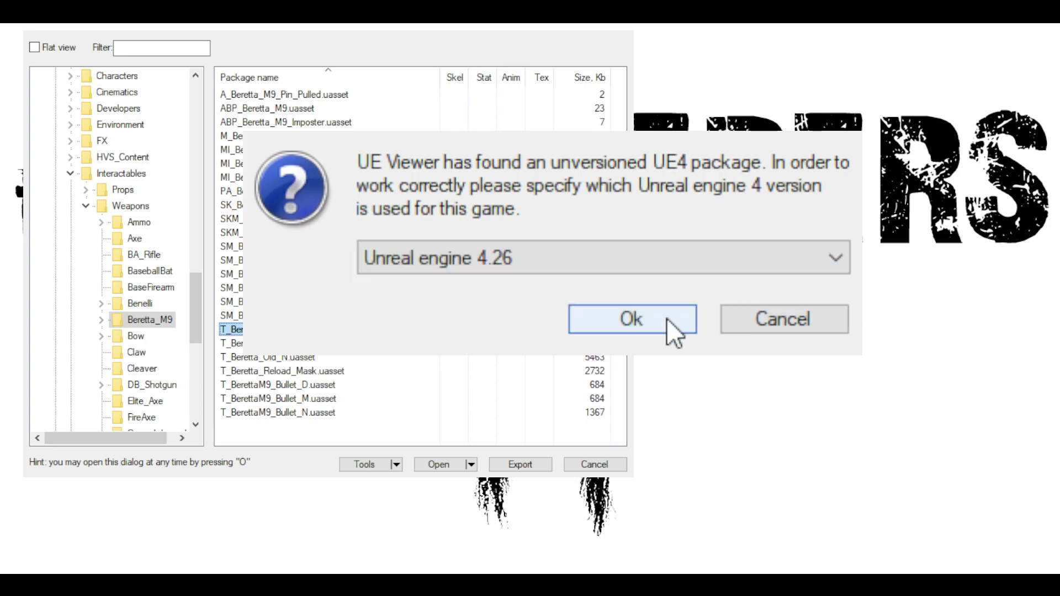
click(648, 320)
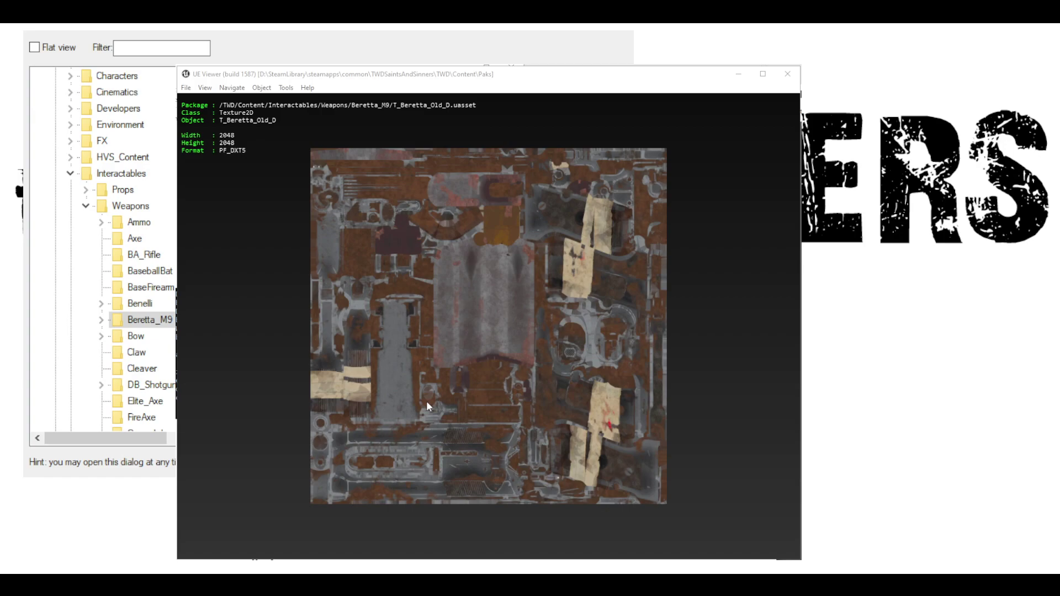
click(286, 88)
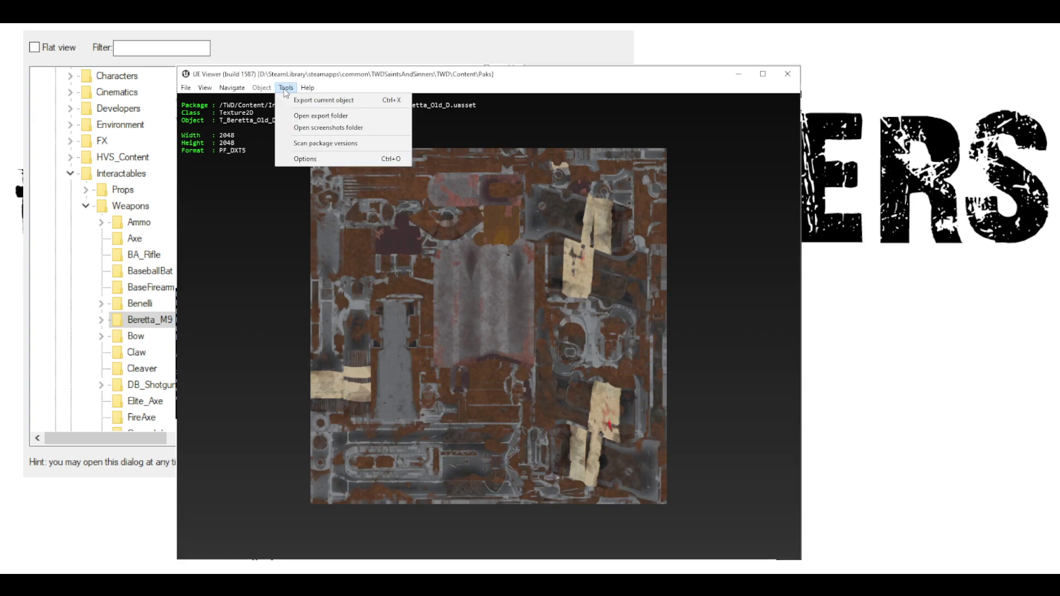
click(313, 101)
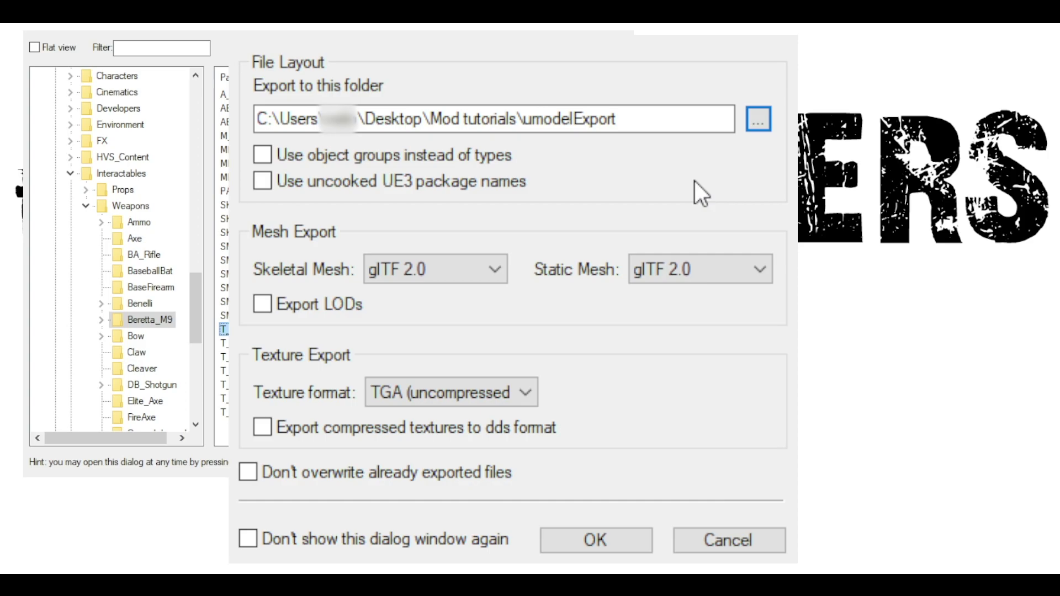
click(618, 537)
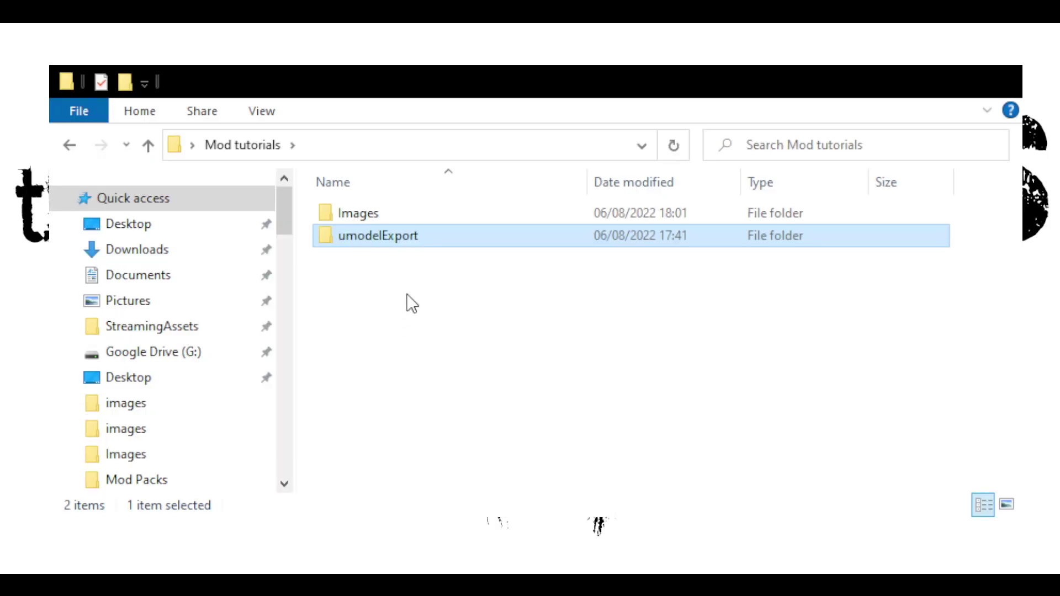
Step: Browse umodelExport > Interactables > Weapons > Beretta_M9 to find T_Beretta_Old_D.tga
double_click(370, 237)
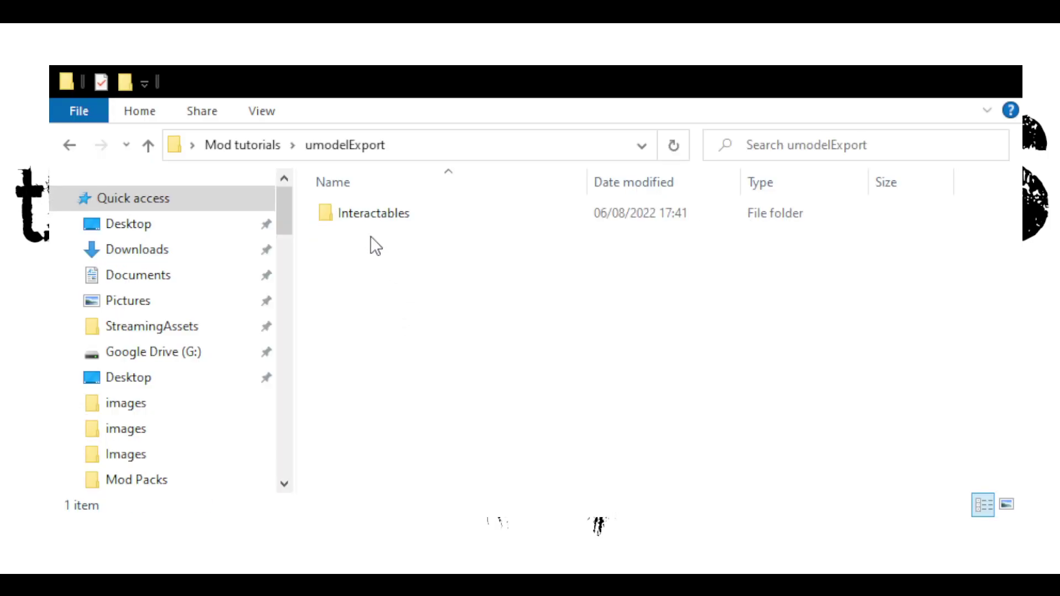
double_click(370, 213)
double_click(370, 213)
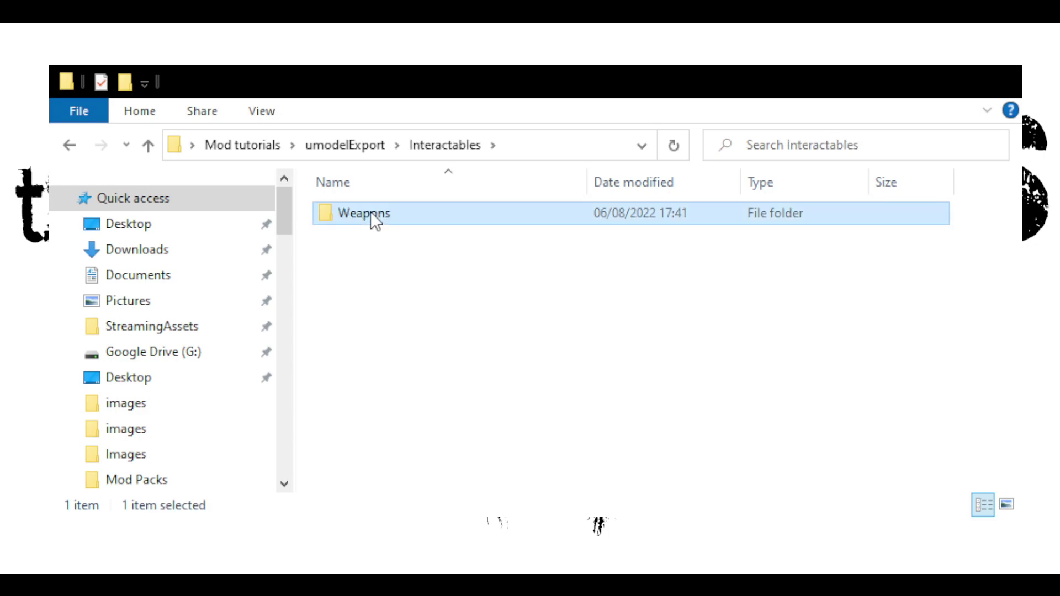
double_click(370, 213)
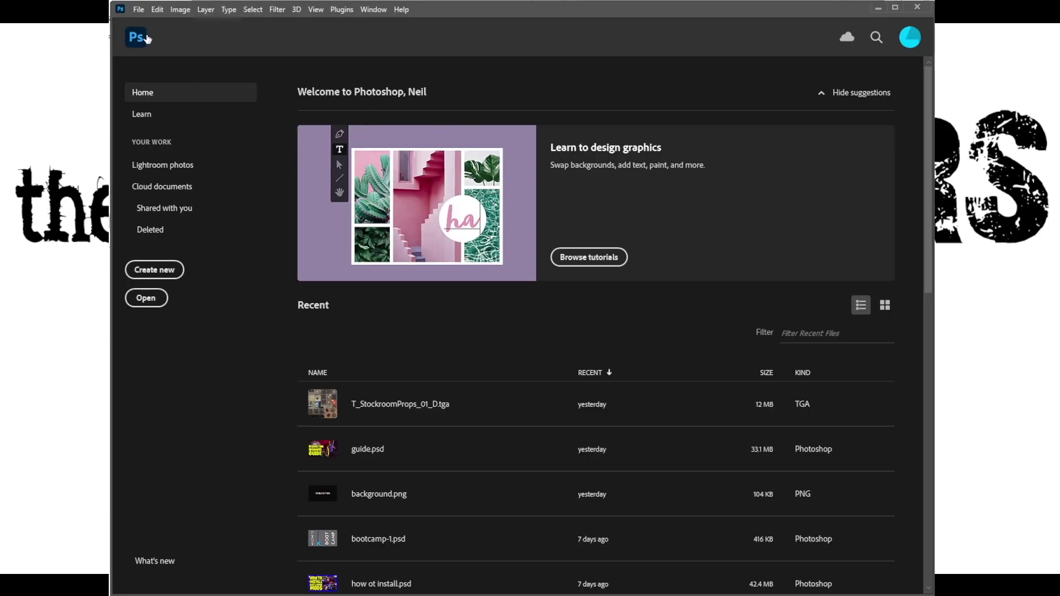
Step: Open T_Beretta_Old_D.tga from Desktop\Mod tutorials\umodelExport\Interactables\Weapons\Beretta_M9
click(138, 10)
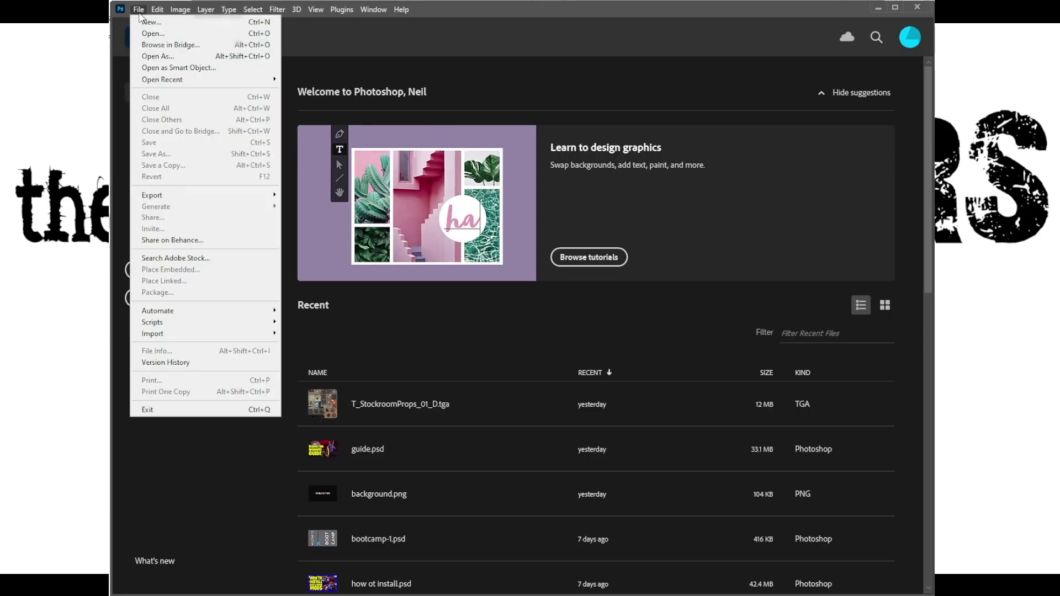
click(145, 34)
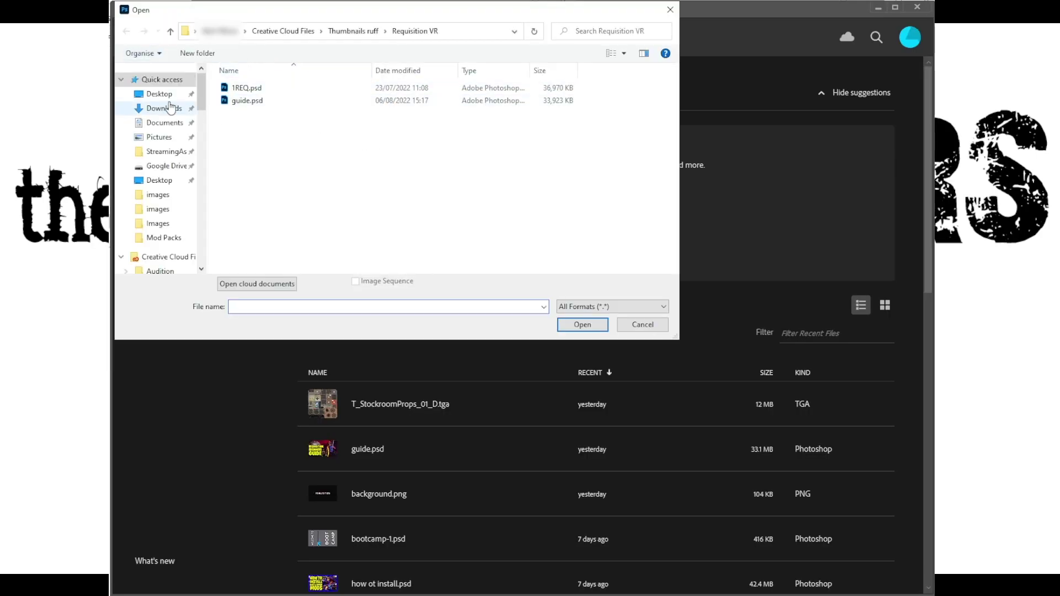
click(166, 95)
scroll(276, 149, down, 2)
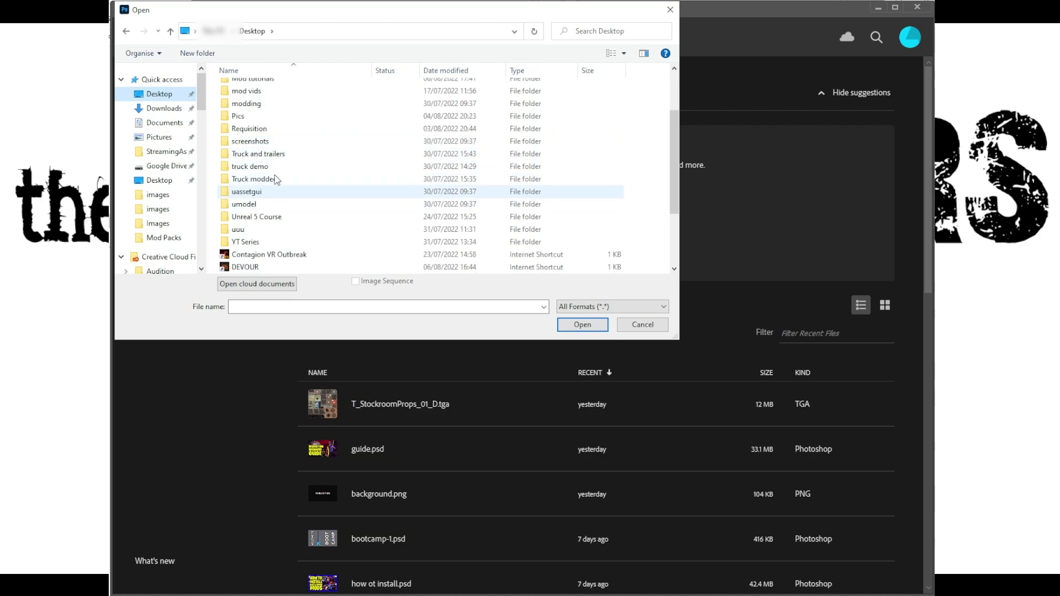
scroll(254, 114, up, 1)
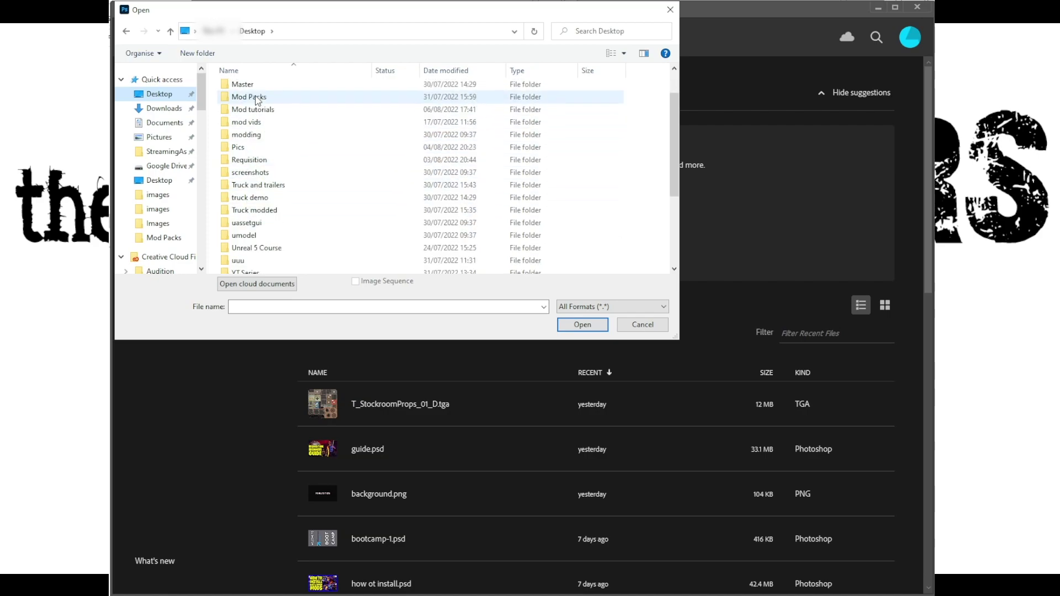
double_click(254, 110)
double_click(262, 101)
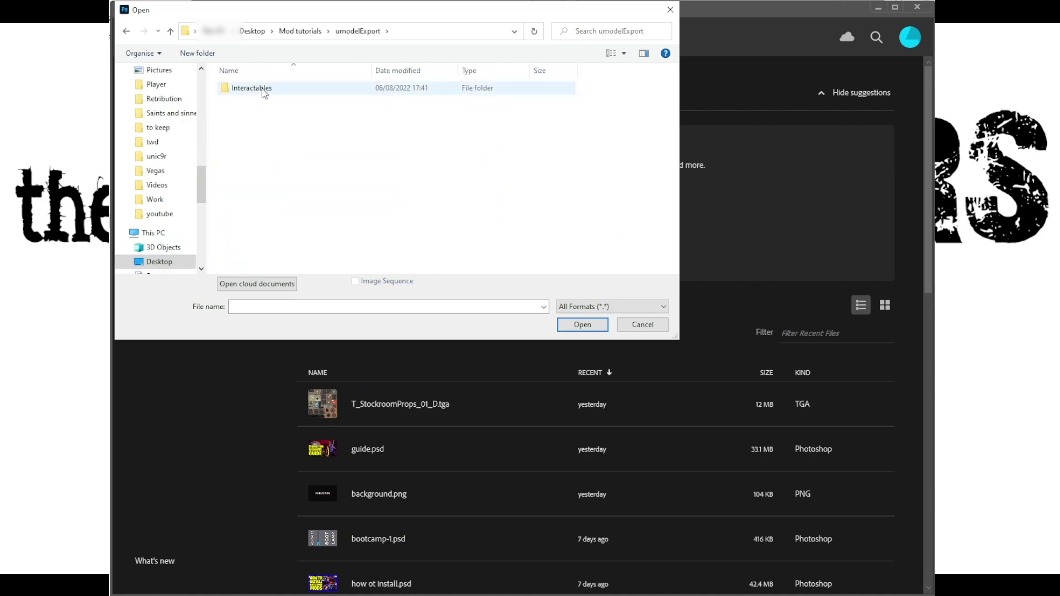
double_click(261, 89)
double_click(260, 89)
double_click(261, 89)
double_click(257, 101)
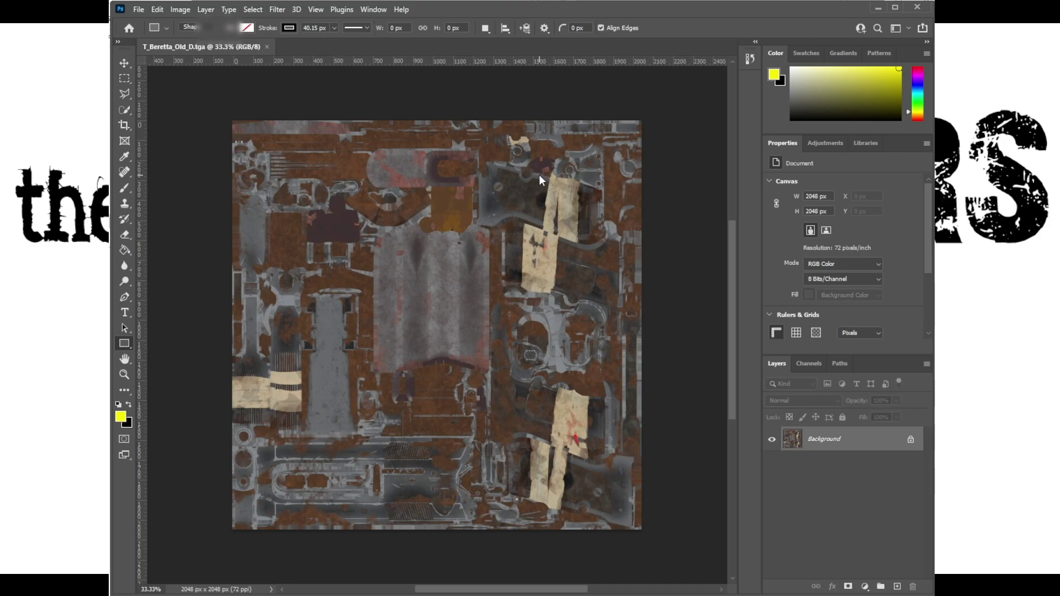
Step: Reset to default colours, make white the foreground, and switch to the eyedropper
key(d)
key(x)
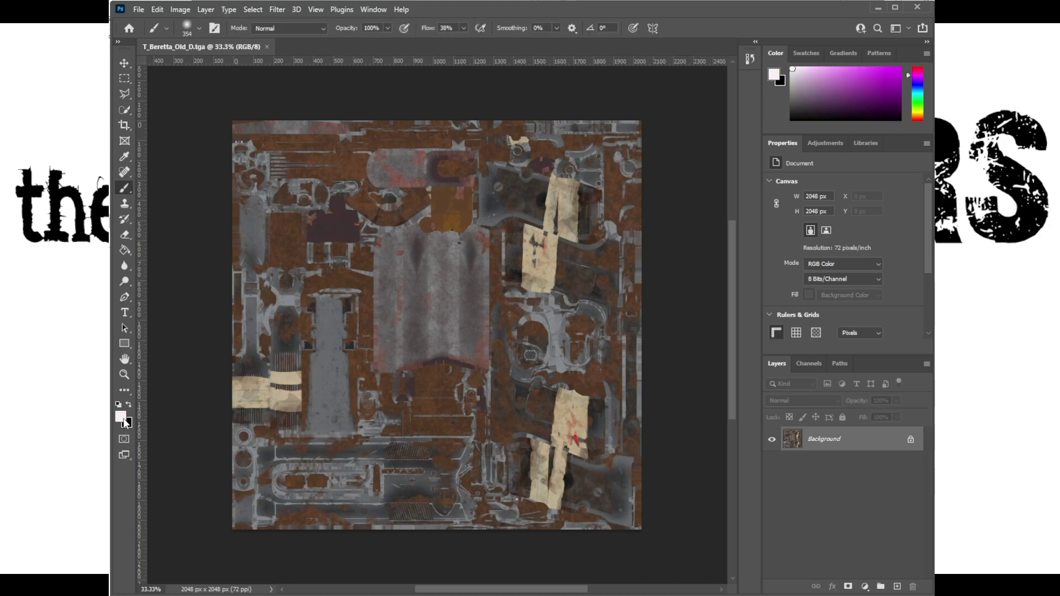
key(i)
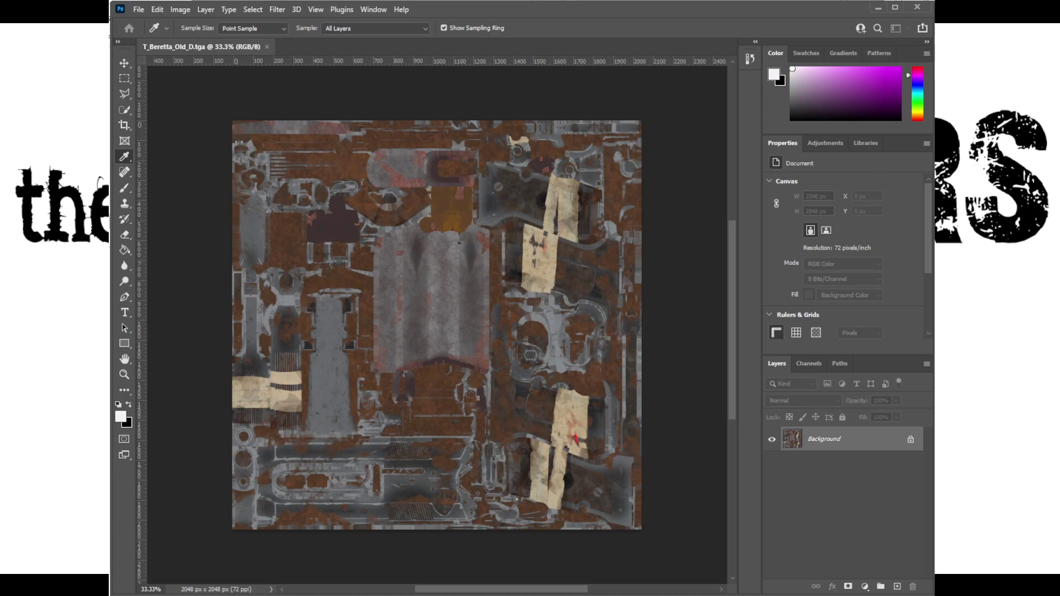
Step: Paint solid magenta across the whole texture on a new layer with the brush
key(b)
click(896, 69)
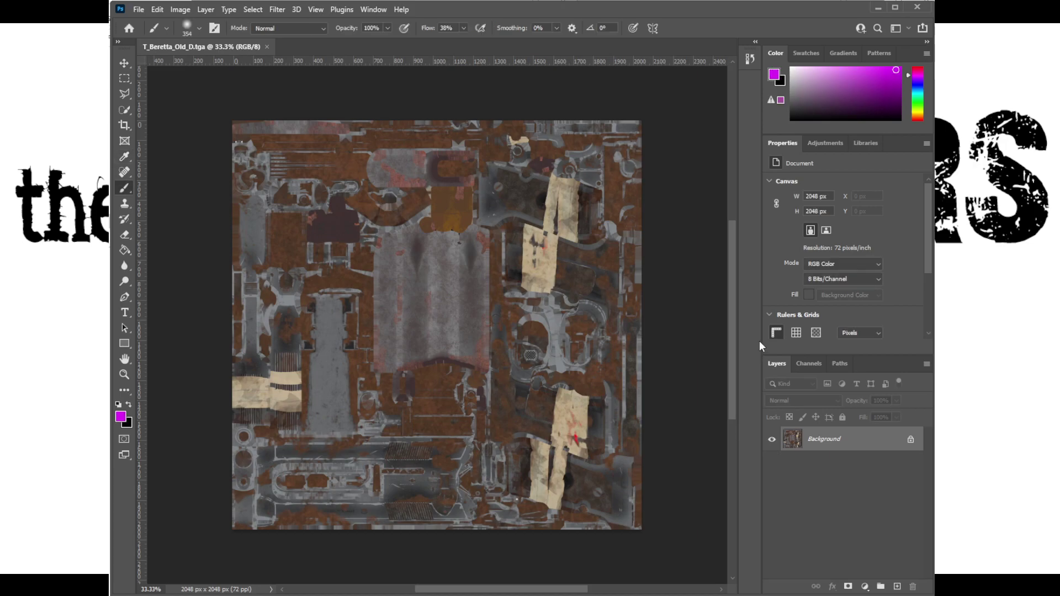
click(897, 586)
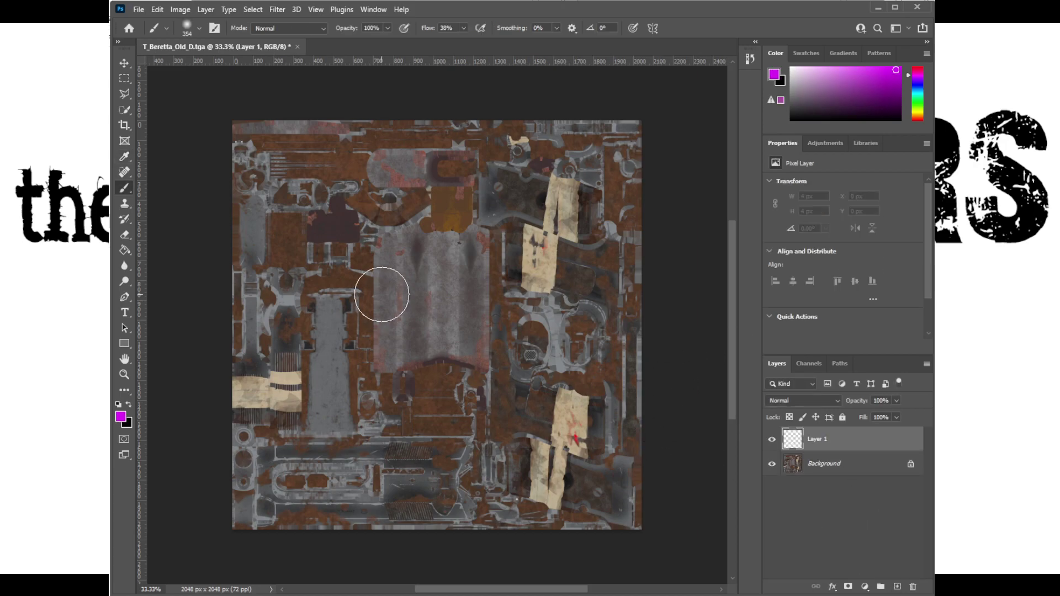
mouse_move(432, 143)
mouse_down()
mouse_move(629, 158)
mouse_move(669, 135)
mouse_move(406, 132)
mouse_move(243, 171)
mouse_move(189, 251)
mouse_move(310, 299)
mouse_move(617, 229)
mouse_move(353, 229)
mouse_move(181, 343)
mouse_move(245, 312)
mouse_move(173, 387)
mouse_move(312, 433)
mouse_move(684, 345)
mouse_move(511, 392)
mouse_move(127, 451)
mouse_move(234, 451)
mouse_move(473, 506)
mouse_move(572, 501)
mouse_move(487, 495)
mouse_move(477, 512)
mouse_move(591, 480)
mouse_move(577, 474)
mouse_move(691, 359)
mouse_move(620, 515)
mouse_up()
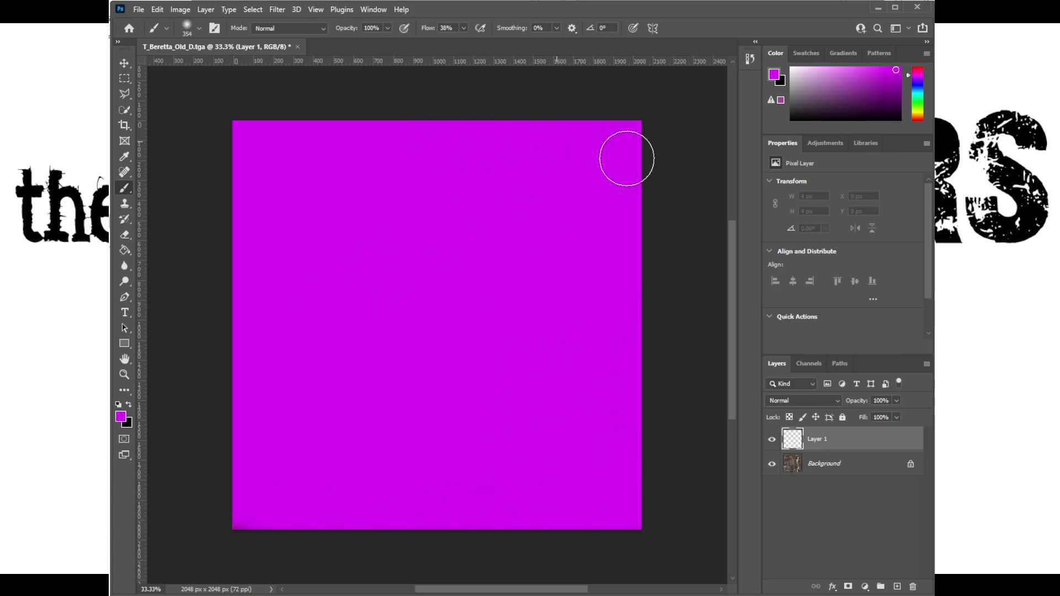
Step: Hide the magenta Layer 1 and dismiss the hidden-layer painting warning
click(772, 440)
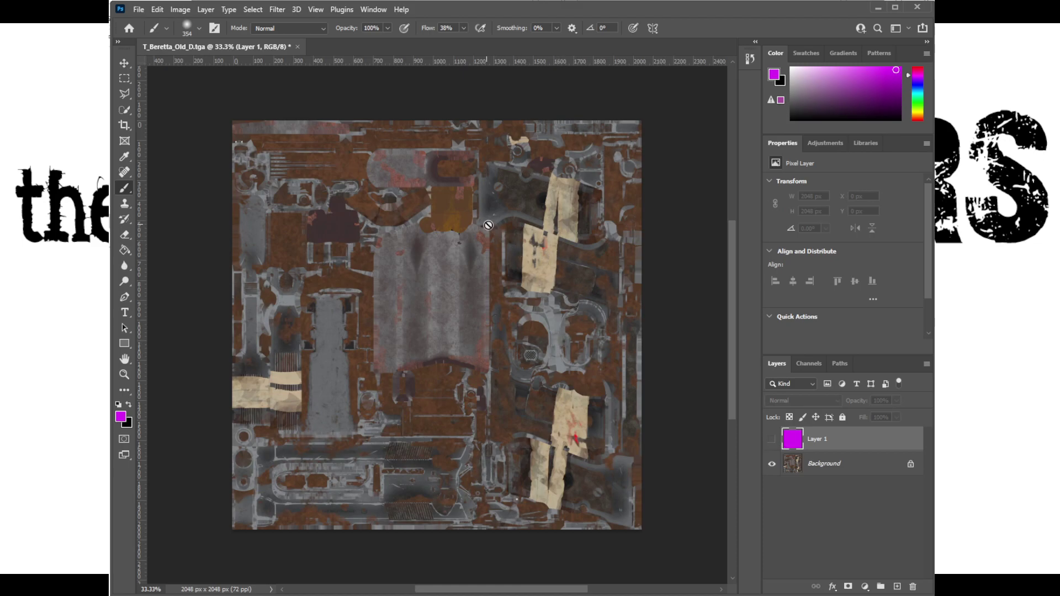
click(443, 222)
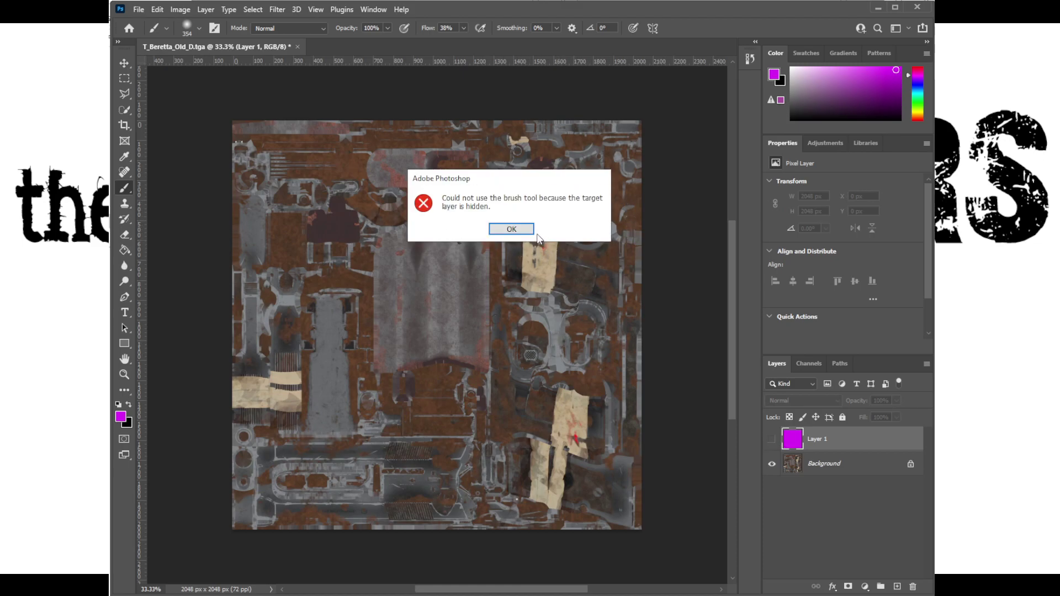
click(492, 230)
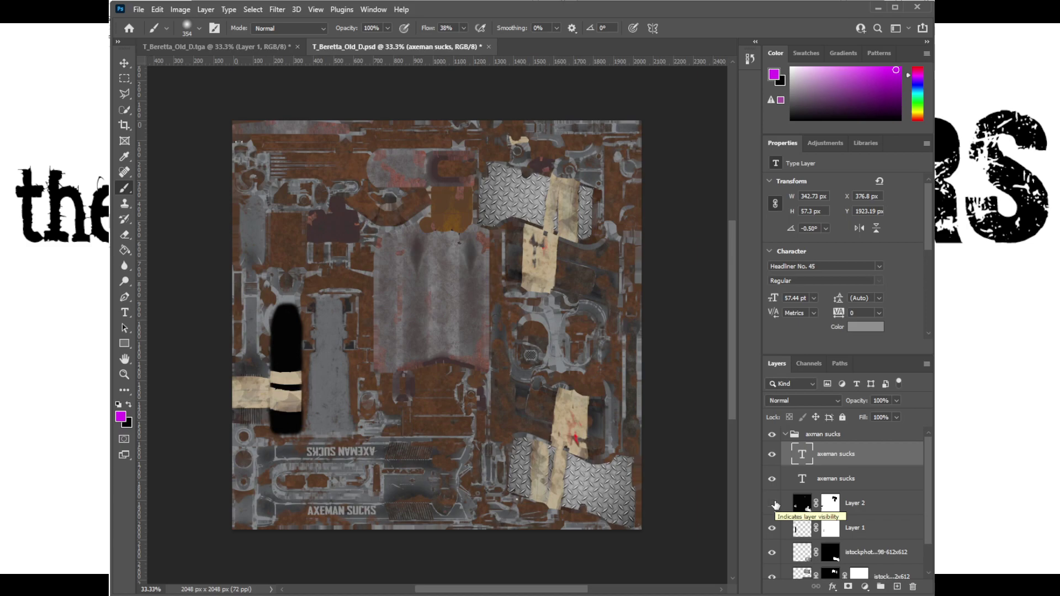
Step: Toggle Layer 2 off and on in the .psd, then return to T_Beretta_Old_D.tga
click(774, 504)
click(772, 503)
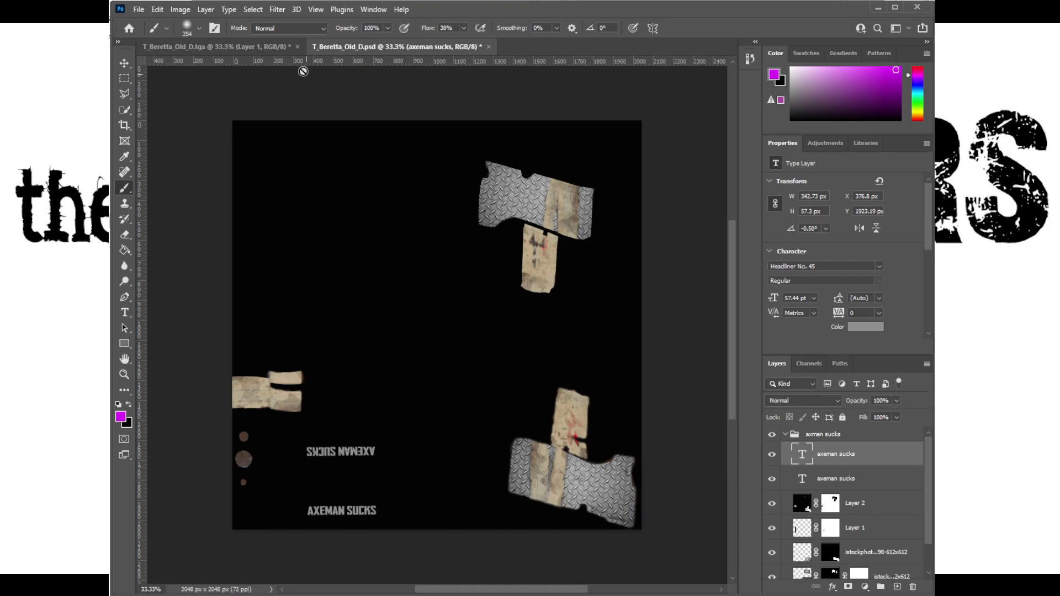
click(273, 47)
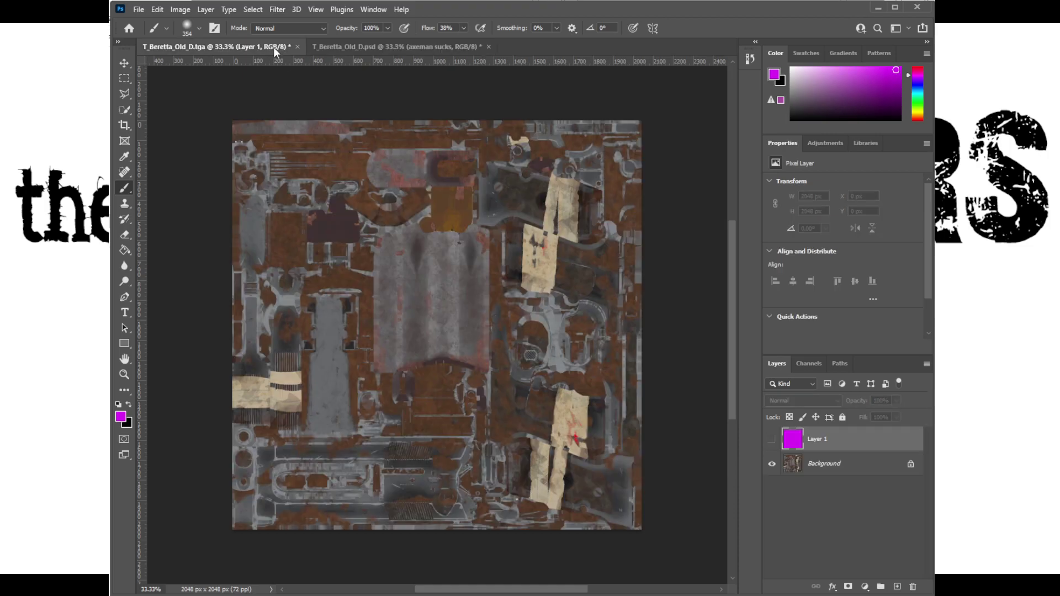
Step: Re-show the magenta layer and save over T_Beretta_Old_D.tga as a 32 bits/pixel Targa
click(771, 440)
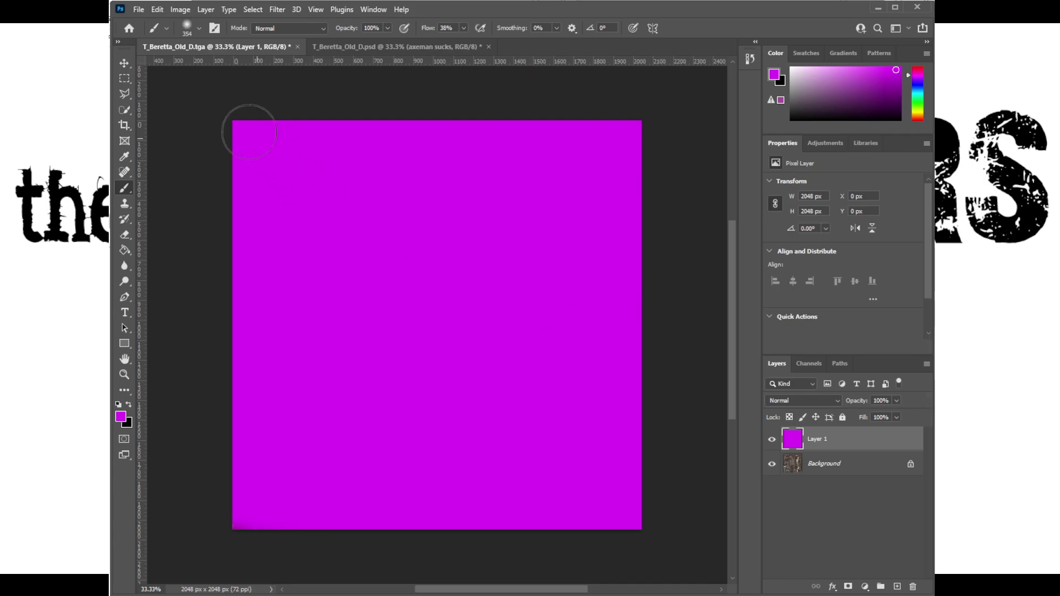
click(139, 10)
mouse_move(157, 11)
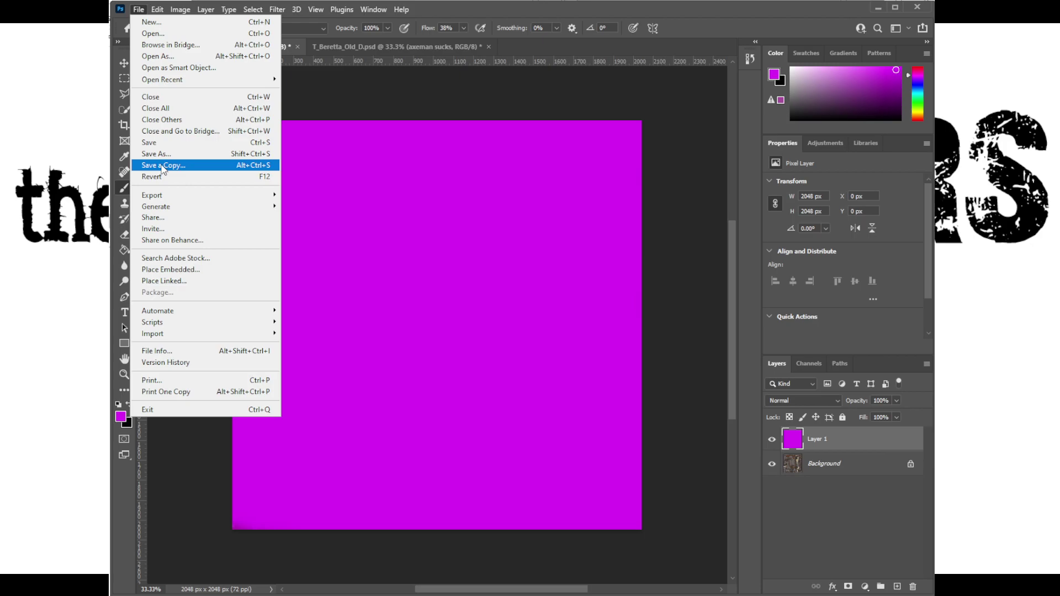
click(163, 166)
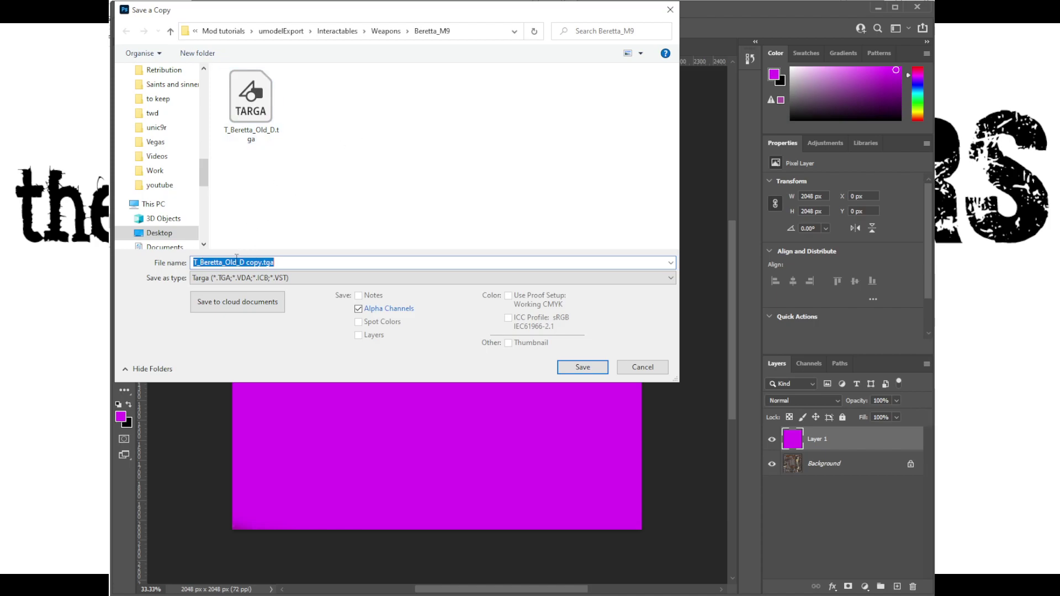
click(253, 104)
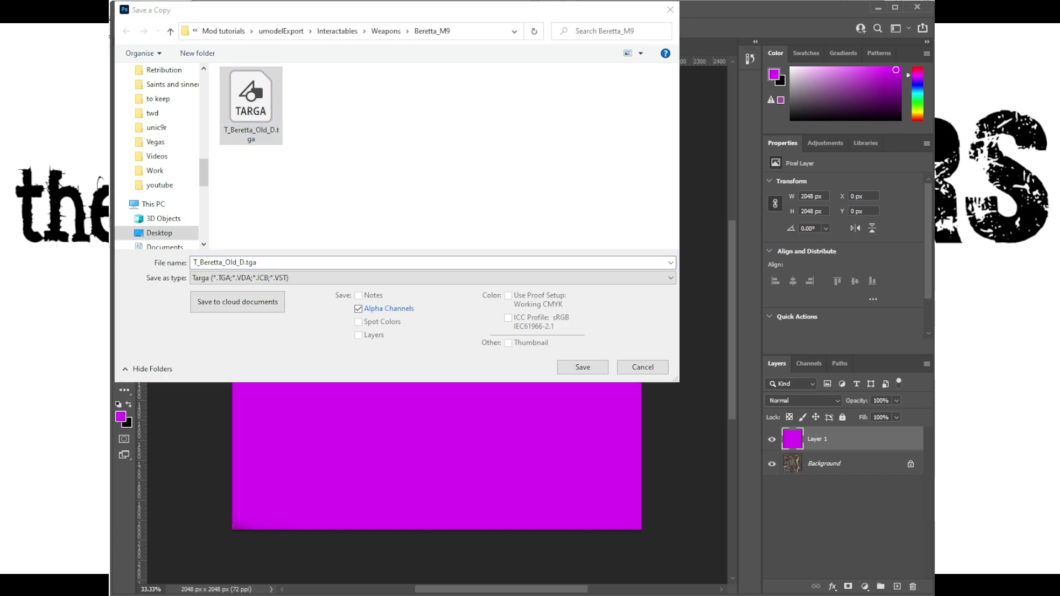
key(Return)
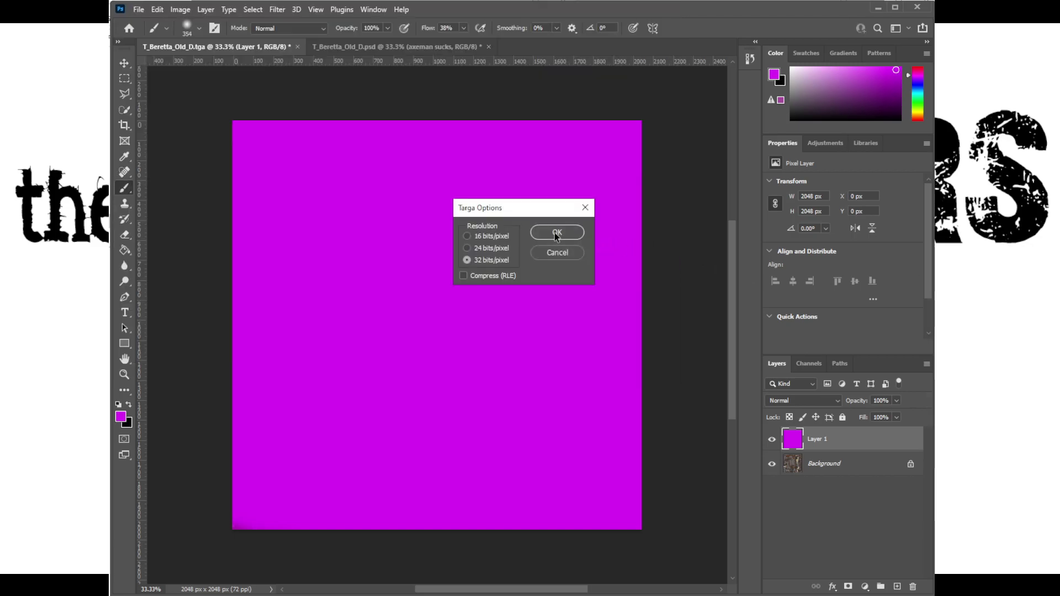
click(557, 232)
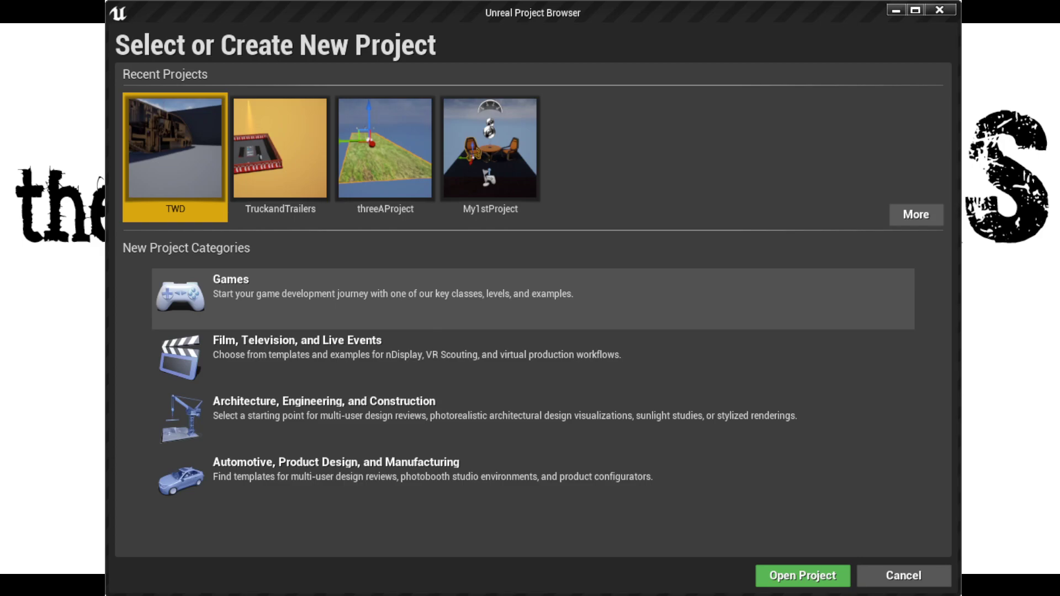
Step: Create a Blank Games project named TWD and open it in the editor
click(401, 282)
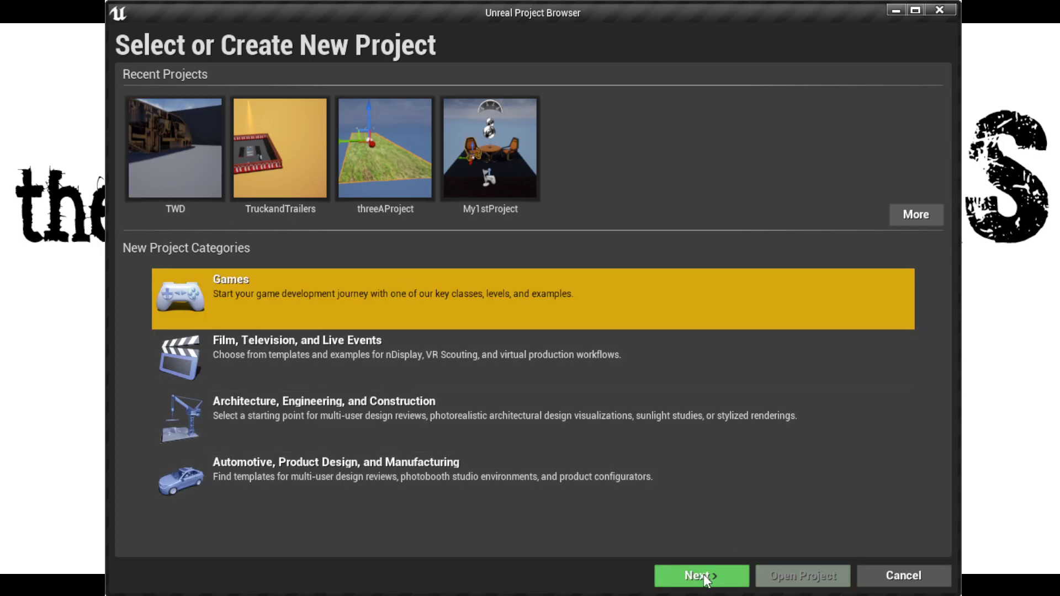
click(703, 576)
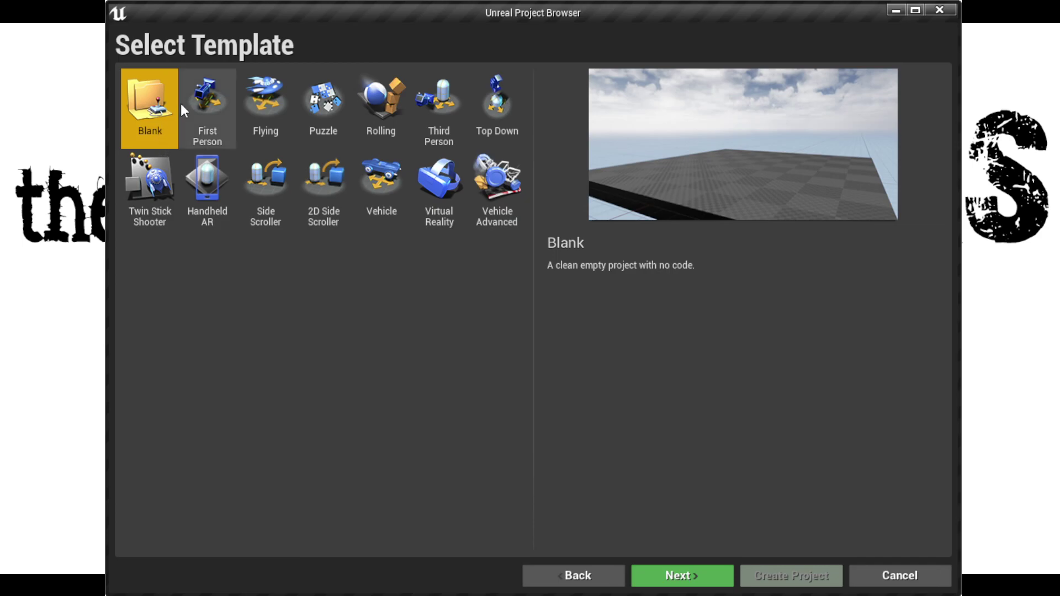
click(671, 577)
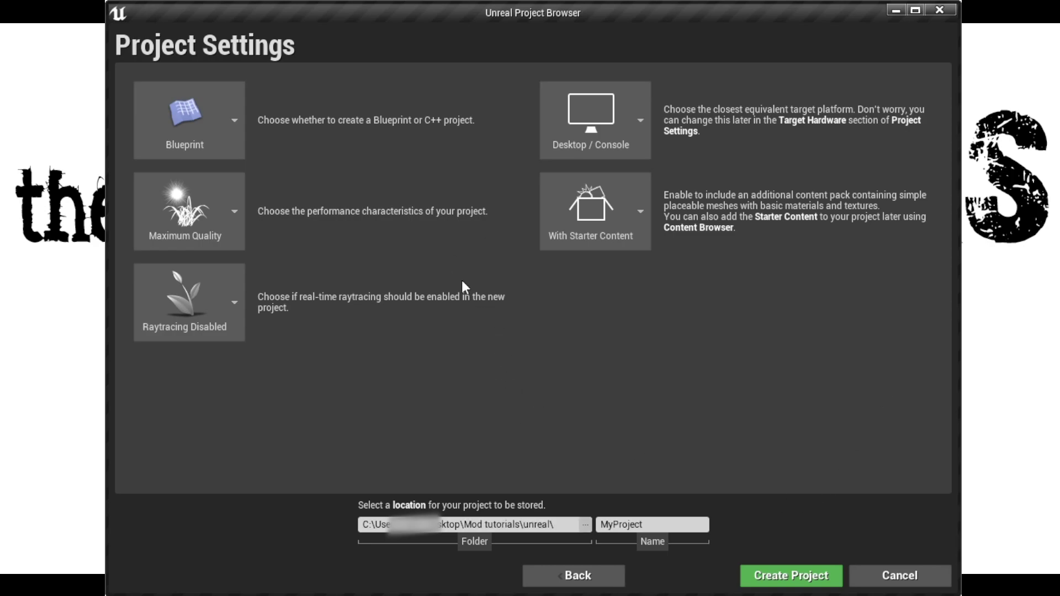
click(603, 521)
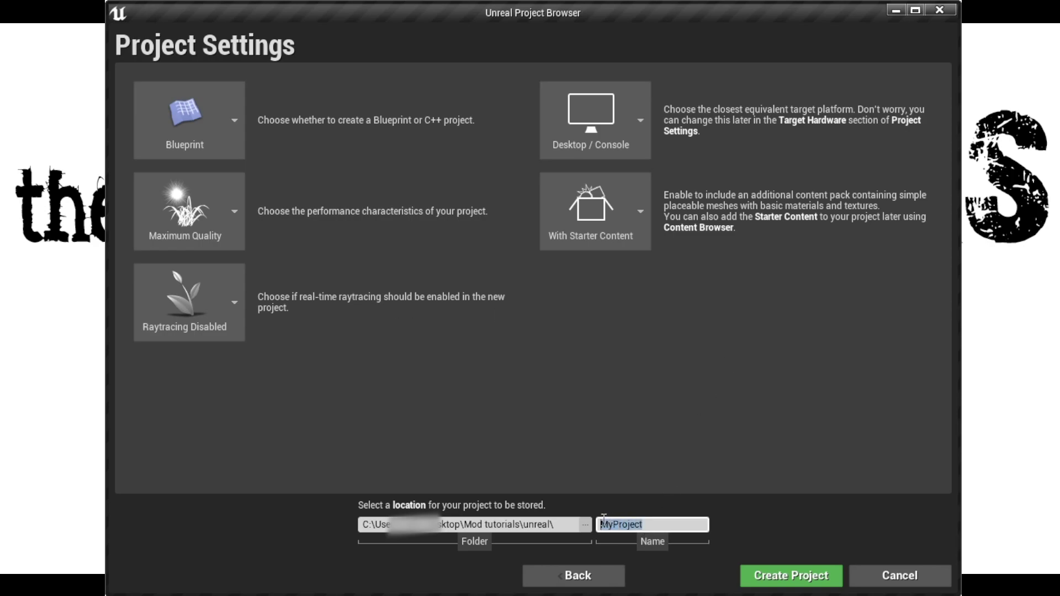
text(TWD)
click(779, 577)
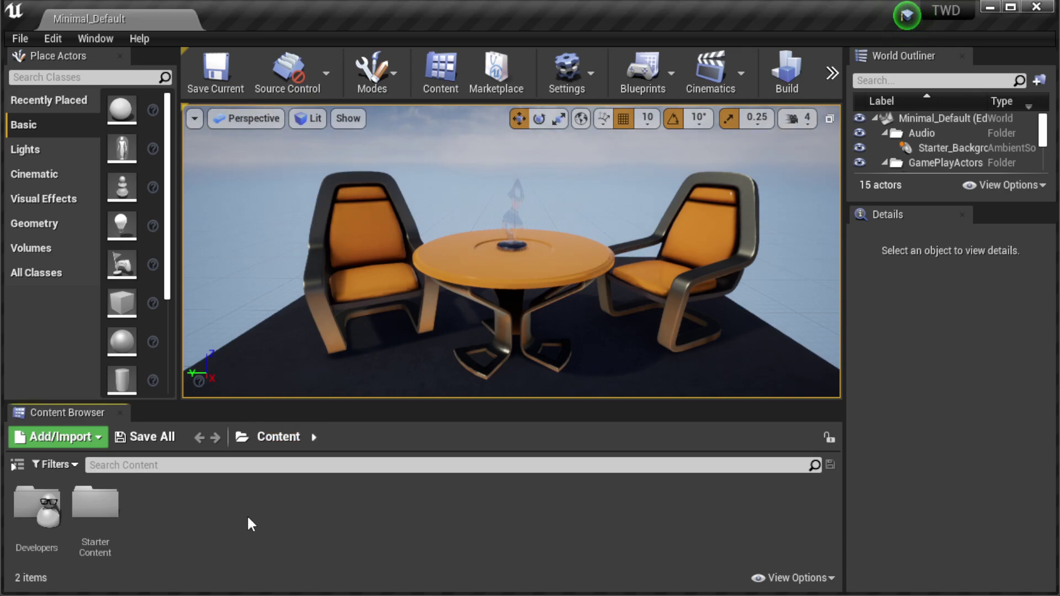
Step: Drag the Interactables folder from umodelExport into the project's Content folder to import it
key(alt+Tab)
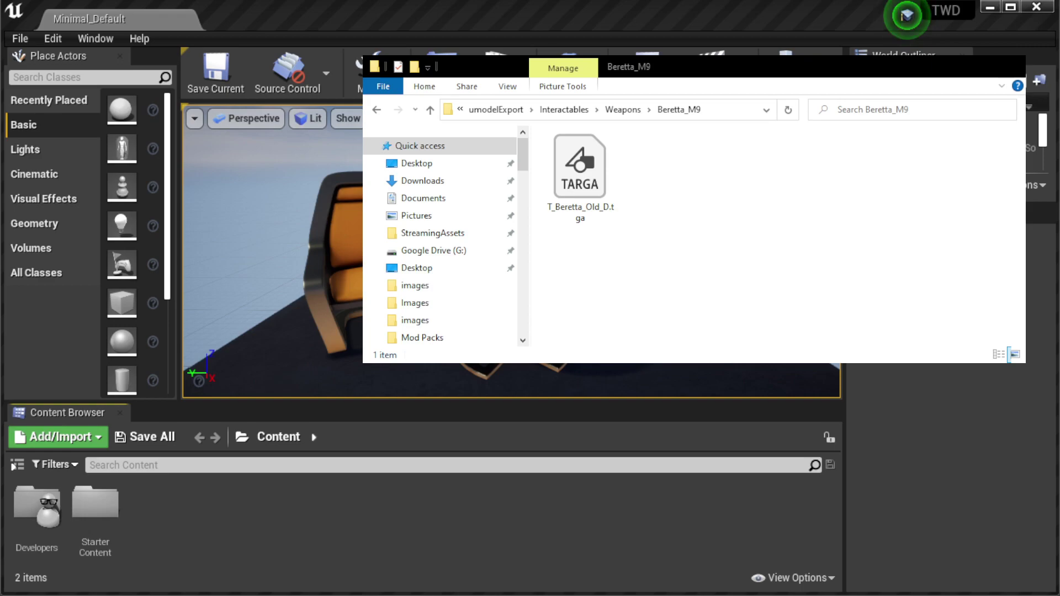
click(564, 110)
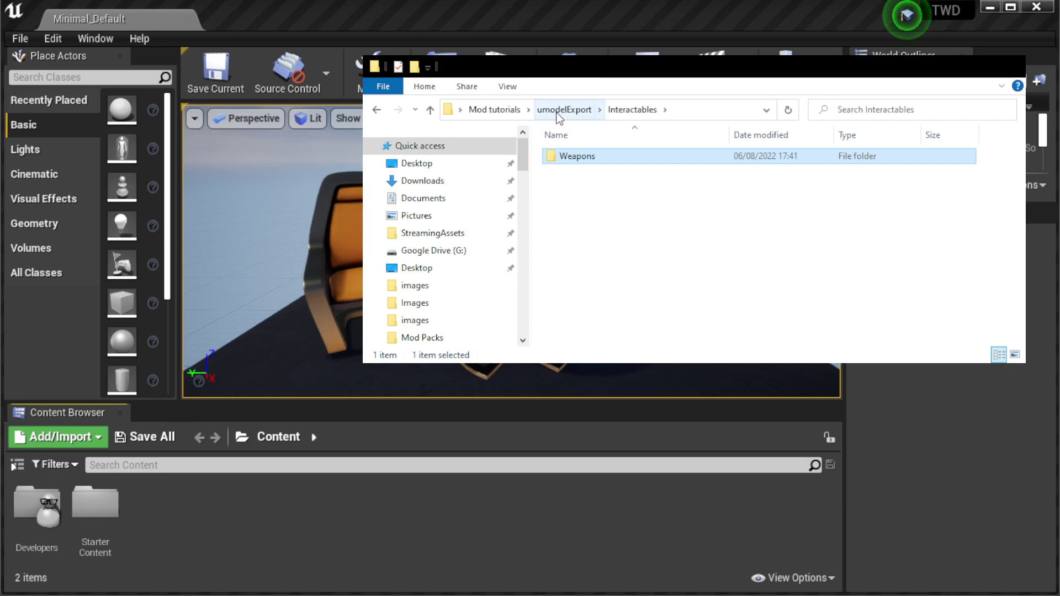
click(569, 109)
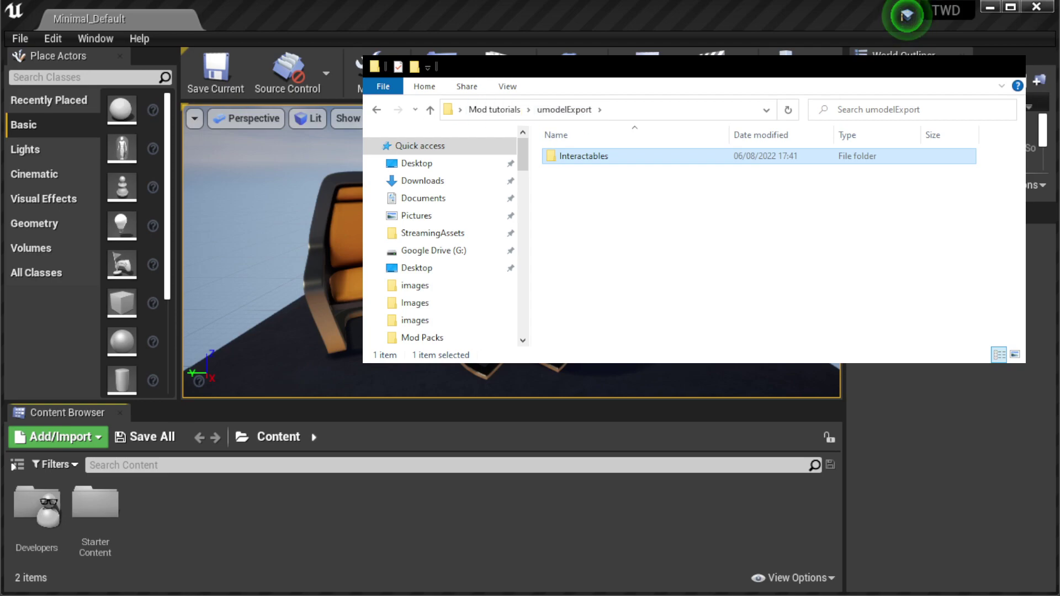
drag(584, 156, 287, 430)
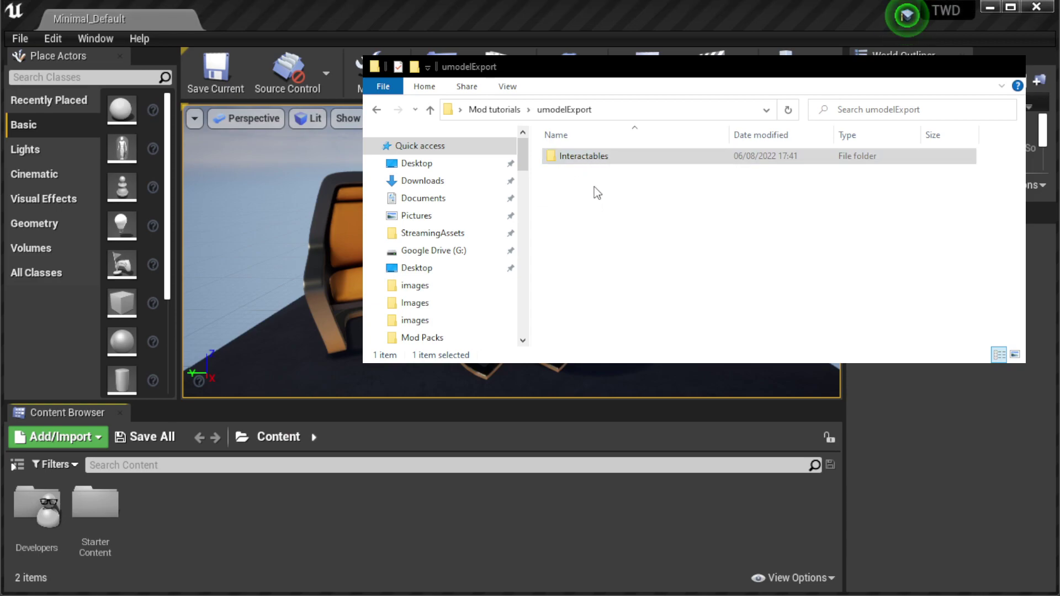
drag(583, 156, 472, 499)
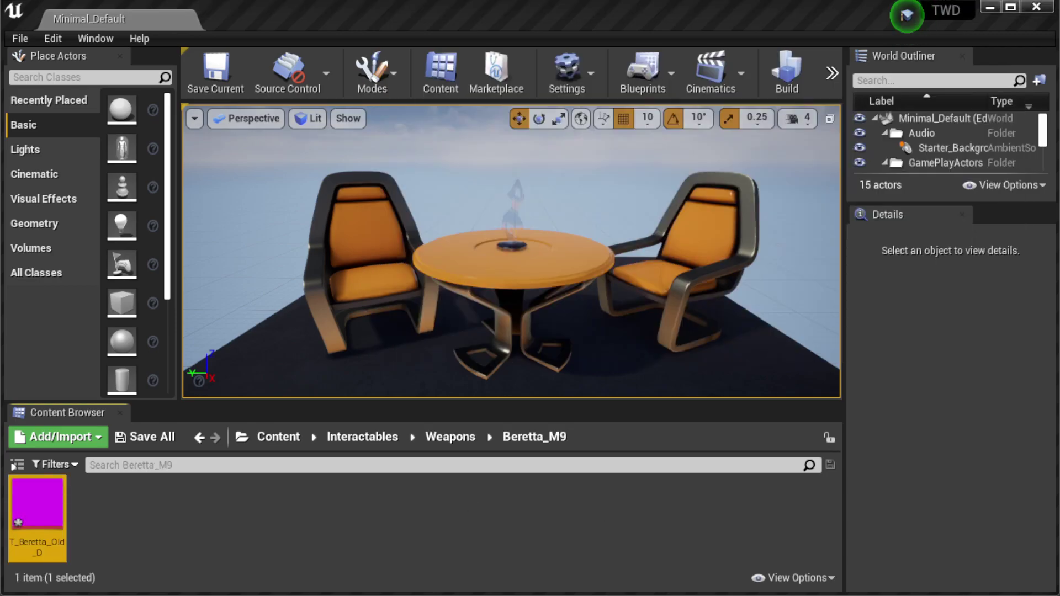
Step: Browse into Interactables/Weapons/Beretta_M9 to show the imported texture
click(344, 438)
double_click(39, 507)
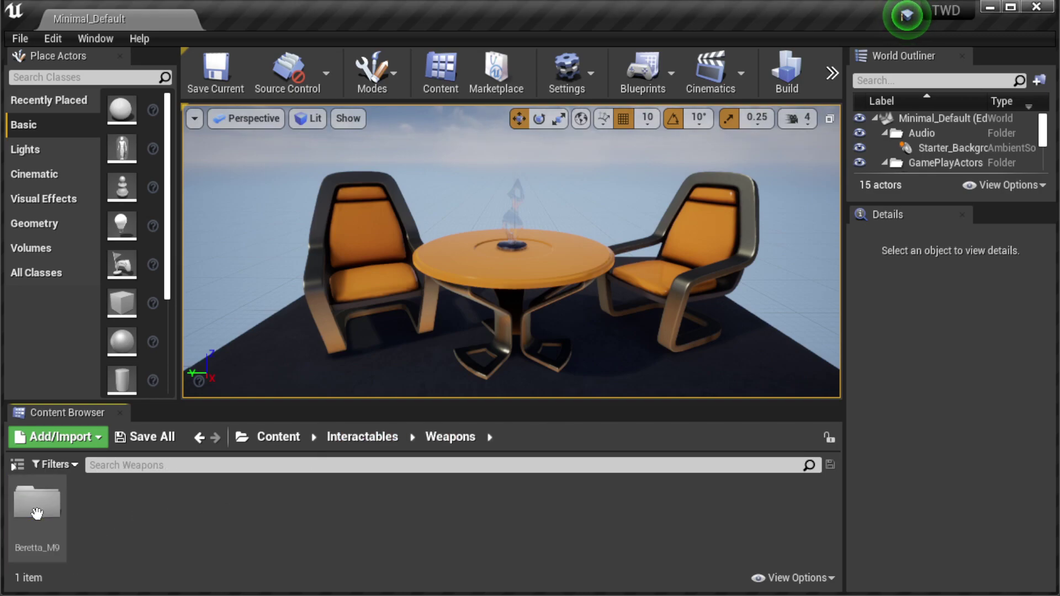
double_click(42, 509)
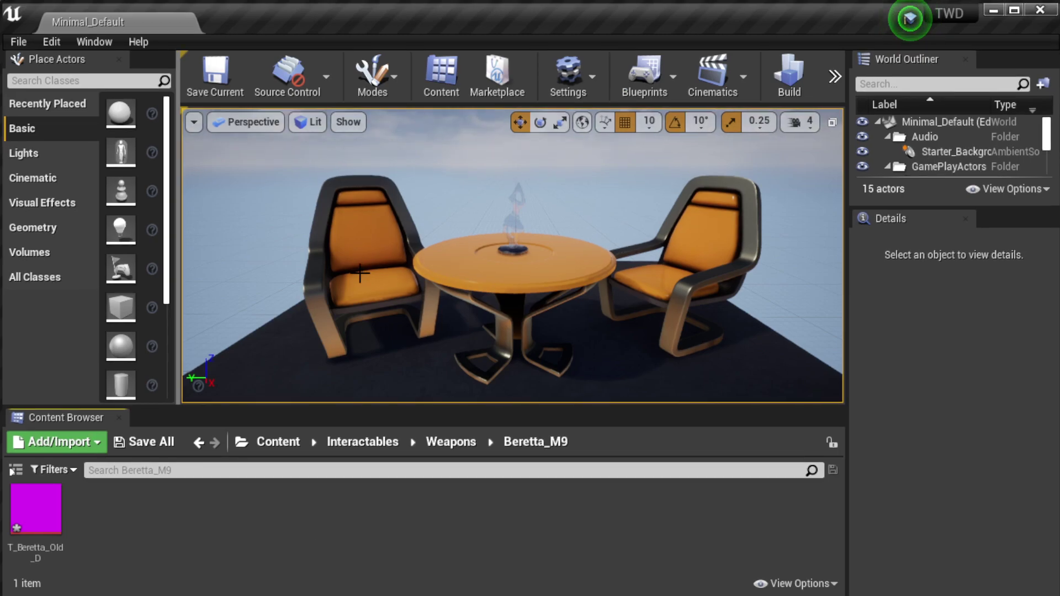
Step: Save the T_Beretta_Old_D texture with Save All and Save Selected
click(218, 78)
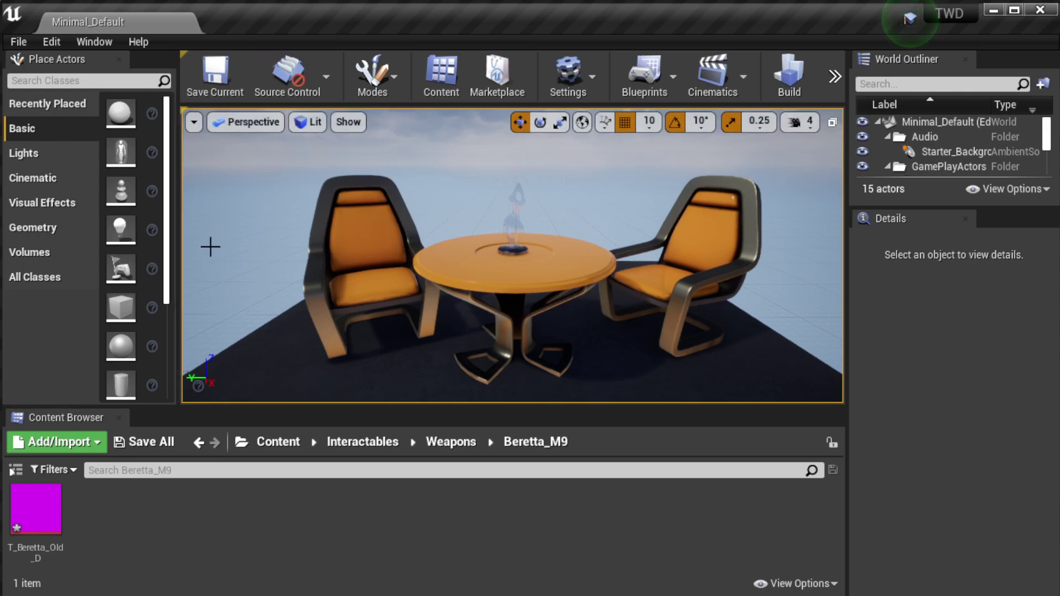
click(154, 442)
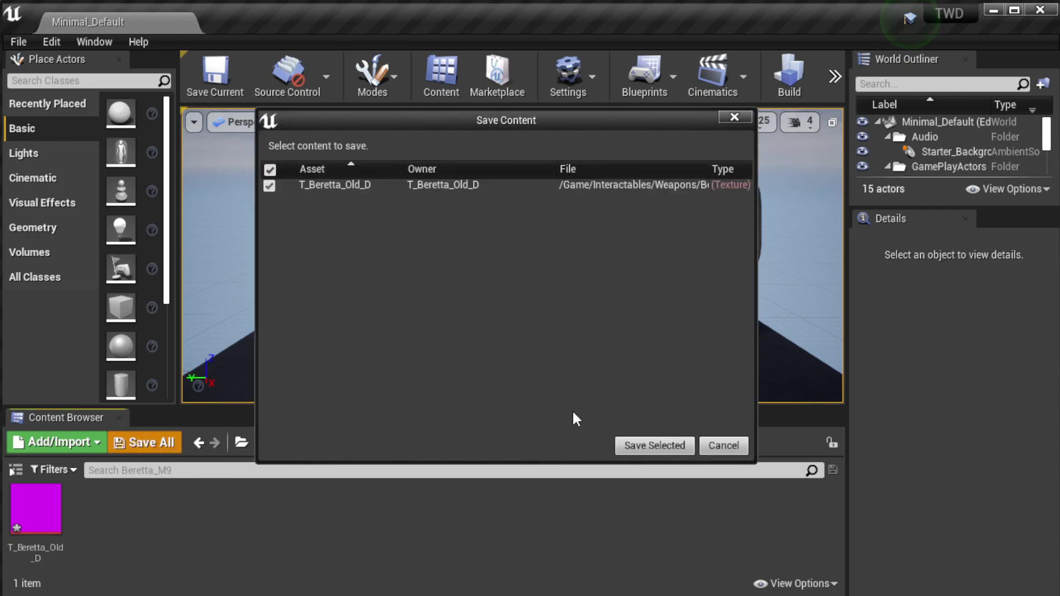
click(657, 446)
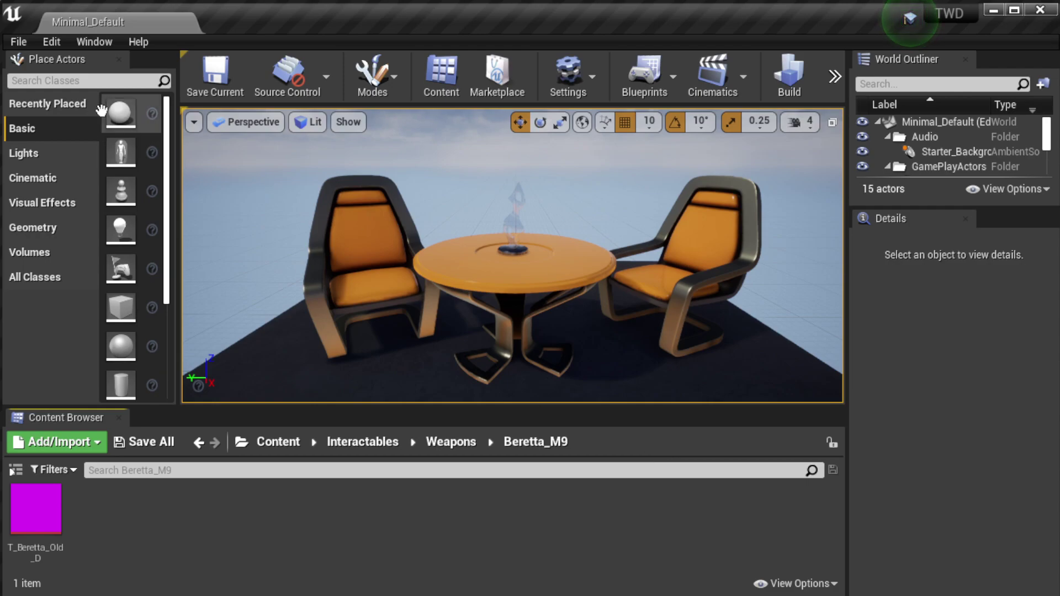
Step: Cook the TWD content for Windows, then switch to the Mod tutorials folder in File Explorer
click(25, 45)
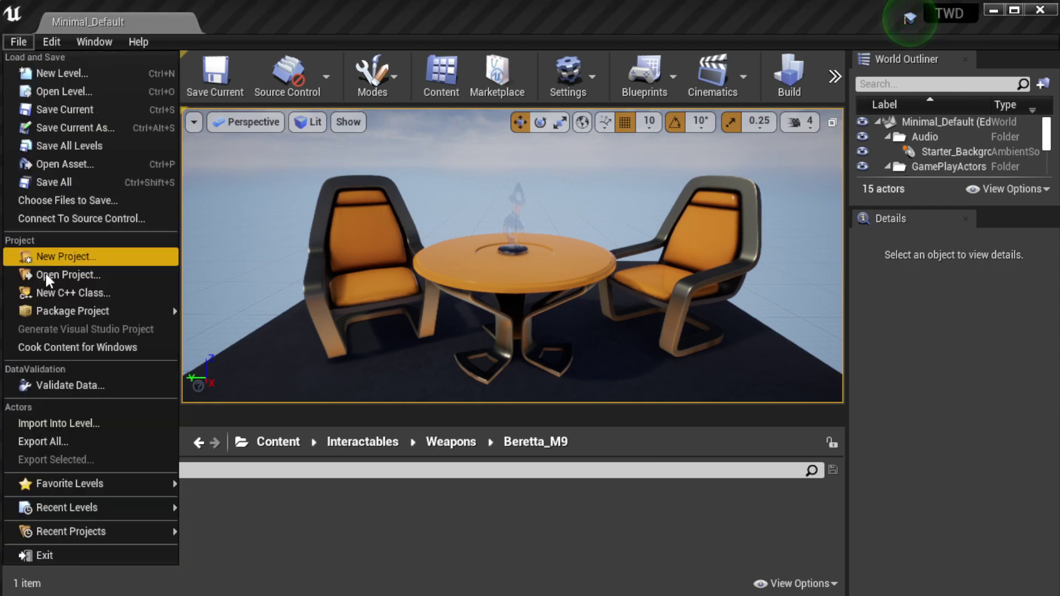
click(54, 347)
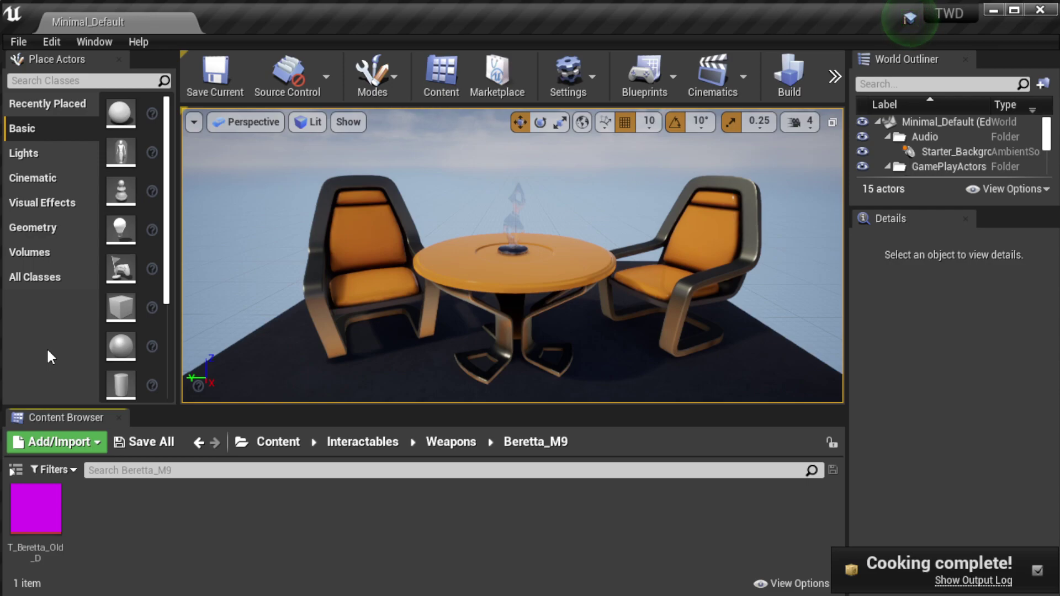
key(alt+Tab)
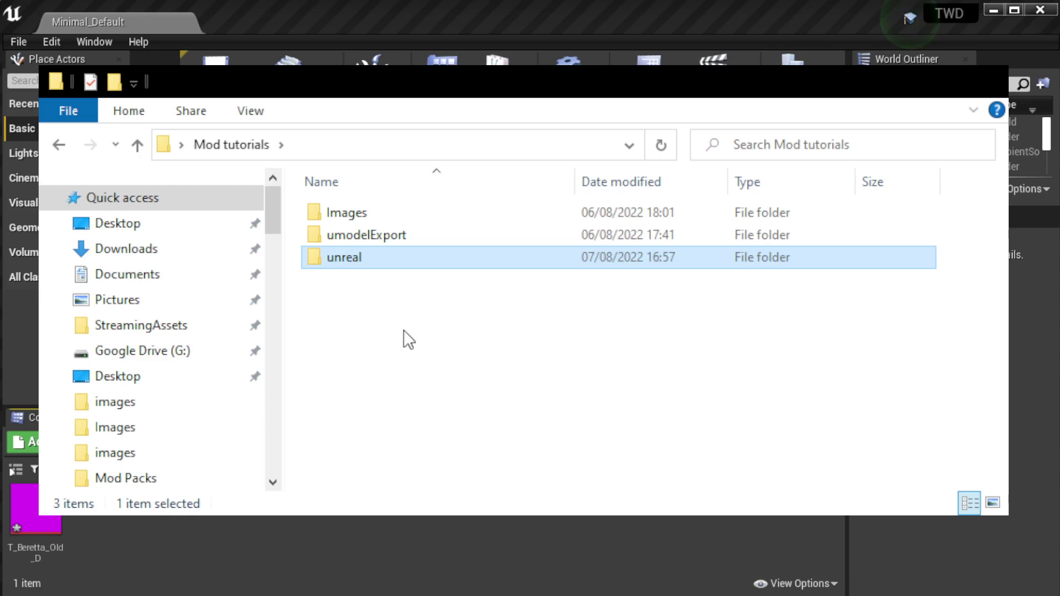
Step: Open unreal/TWD/Saved/Cooked/WindowsNoEditor/TWD, then return to Unreal's root Content folder
double_click(373, 256)
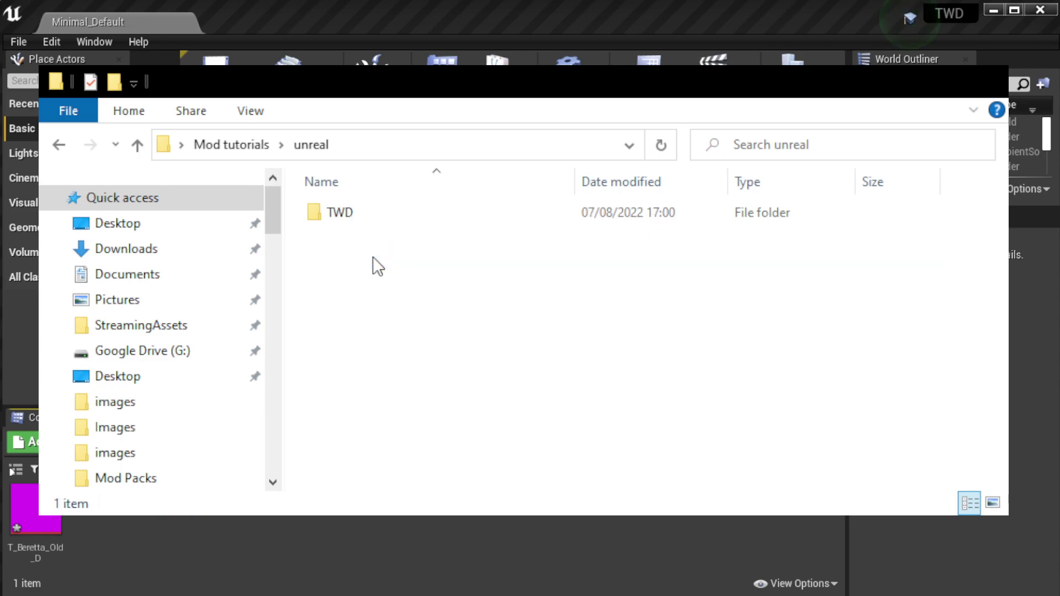
double_click(343, 213)
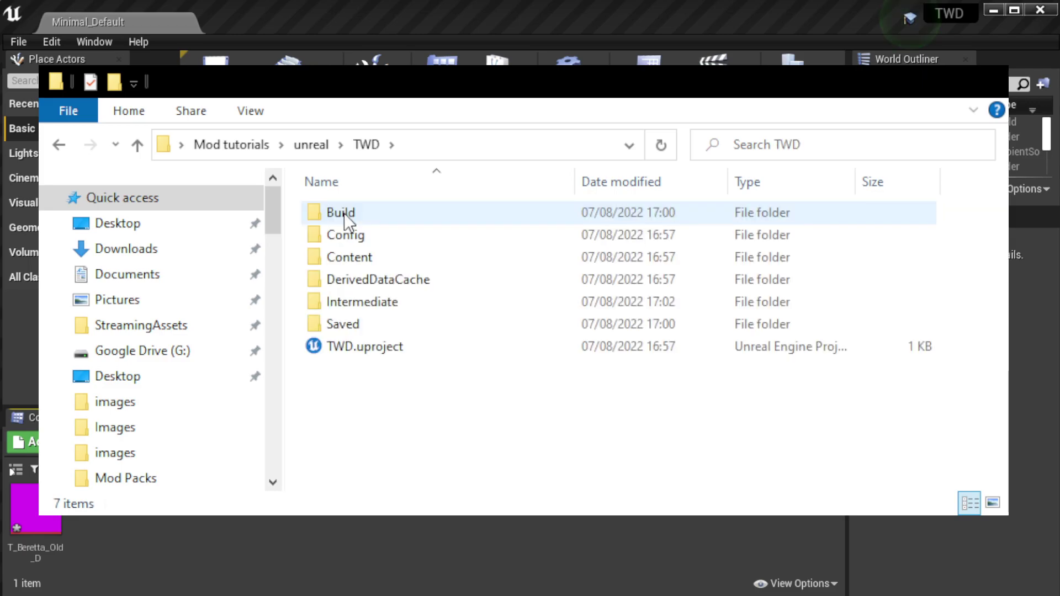
double_click(349, 326)
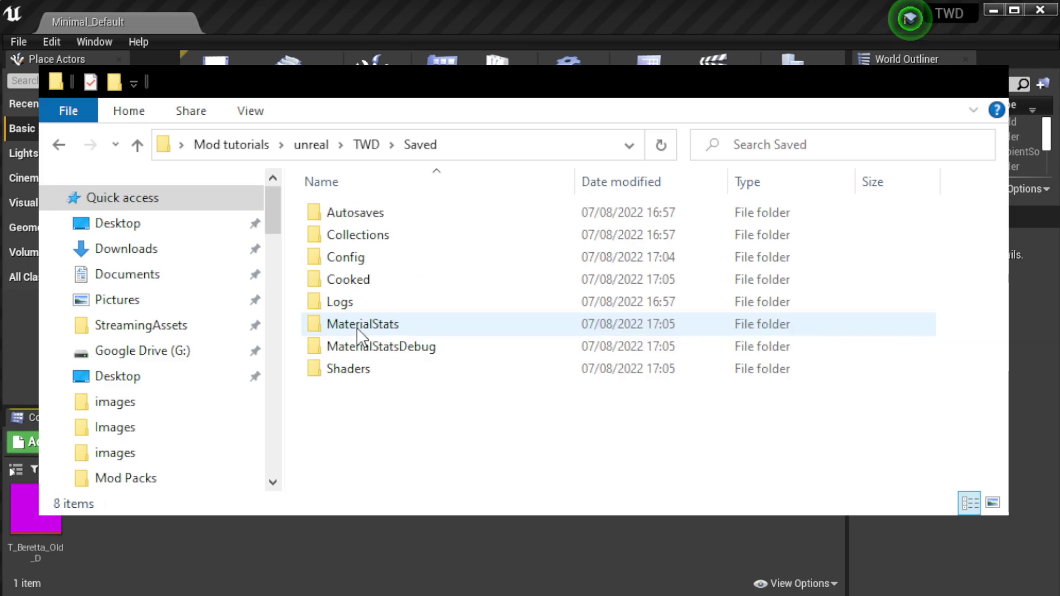
double_click(359, 279)
double_click(389, 210)
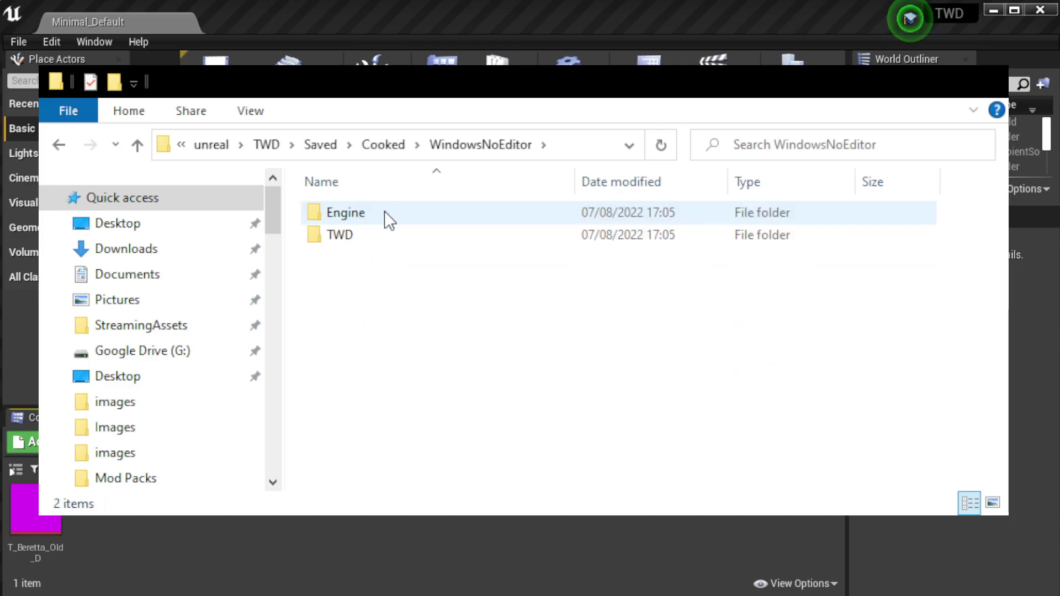
double_click(367, 241)
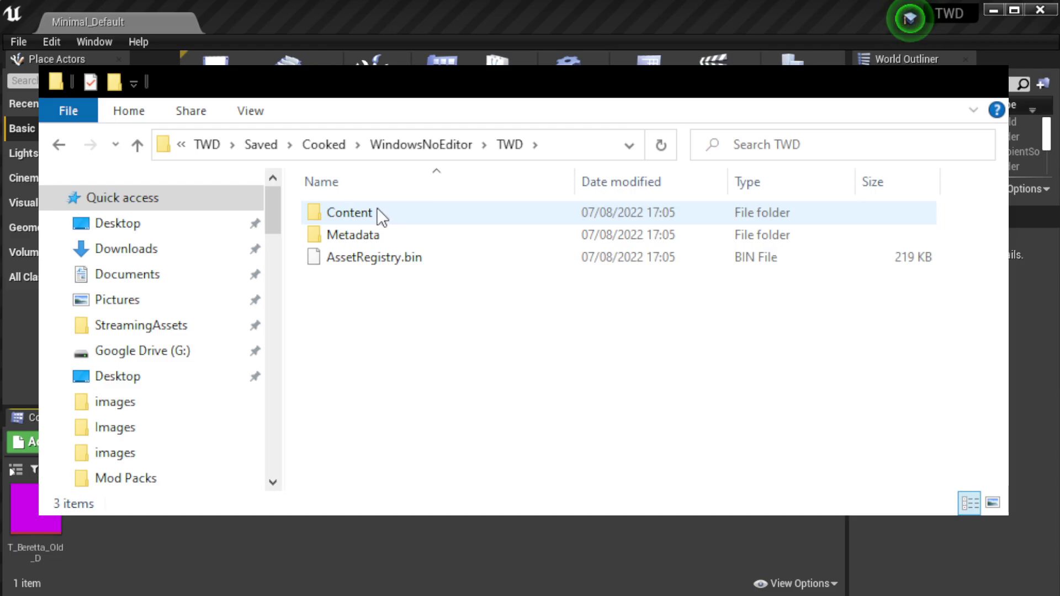
key(alt+Tab)
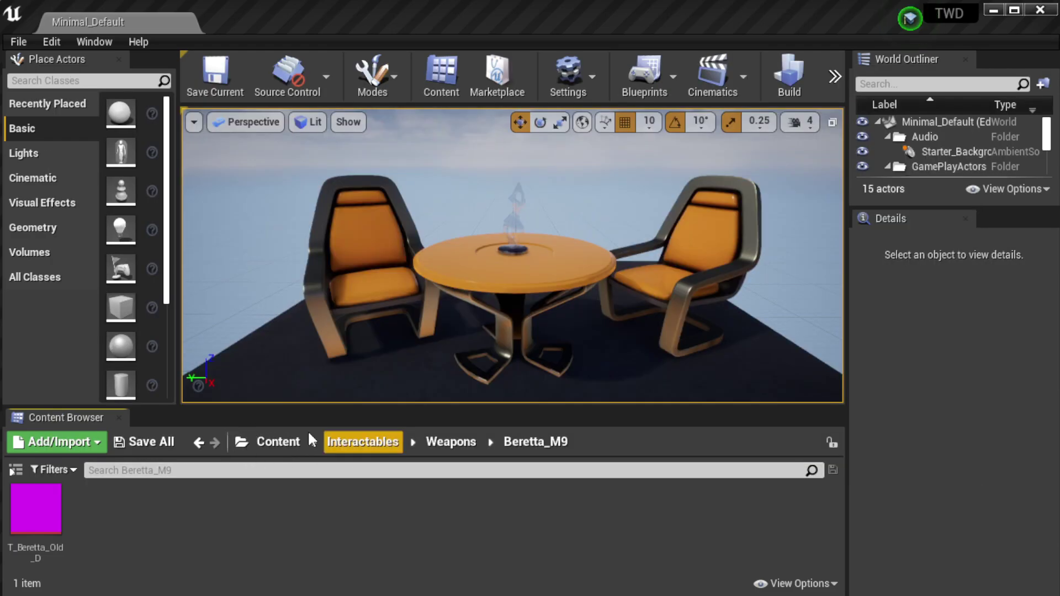
click(266, 441)
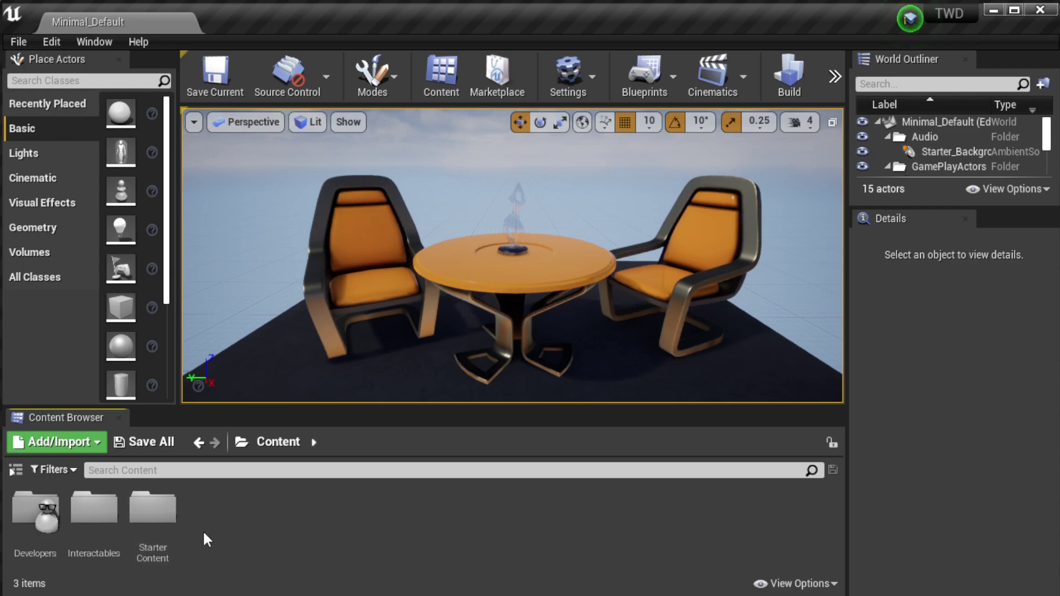